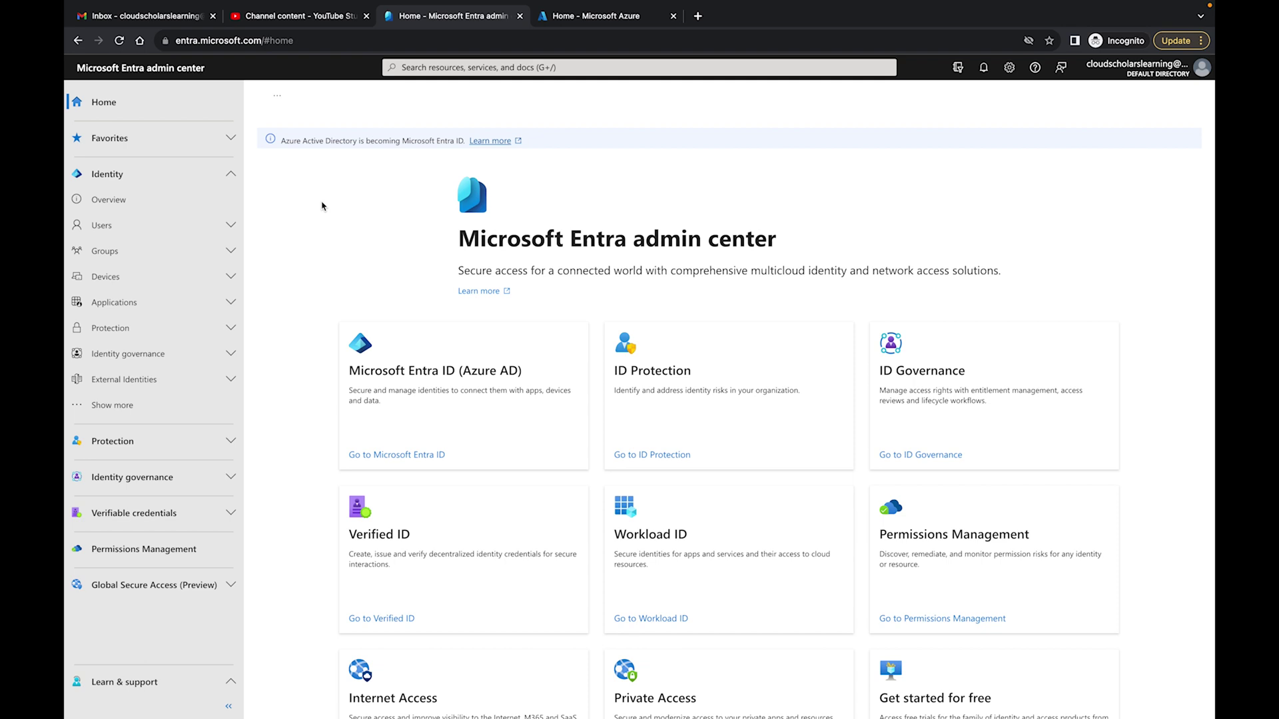
- Start a new security group from the list of all groups, named "Dynamic User Test Group" with the description "Testing purposes"
left_click(175, 257)
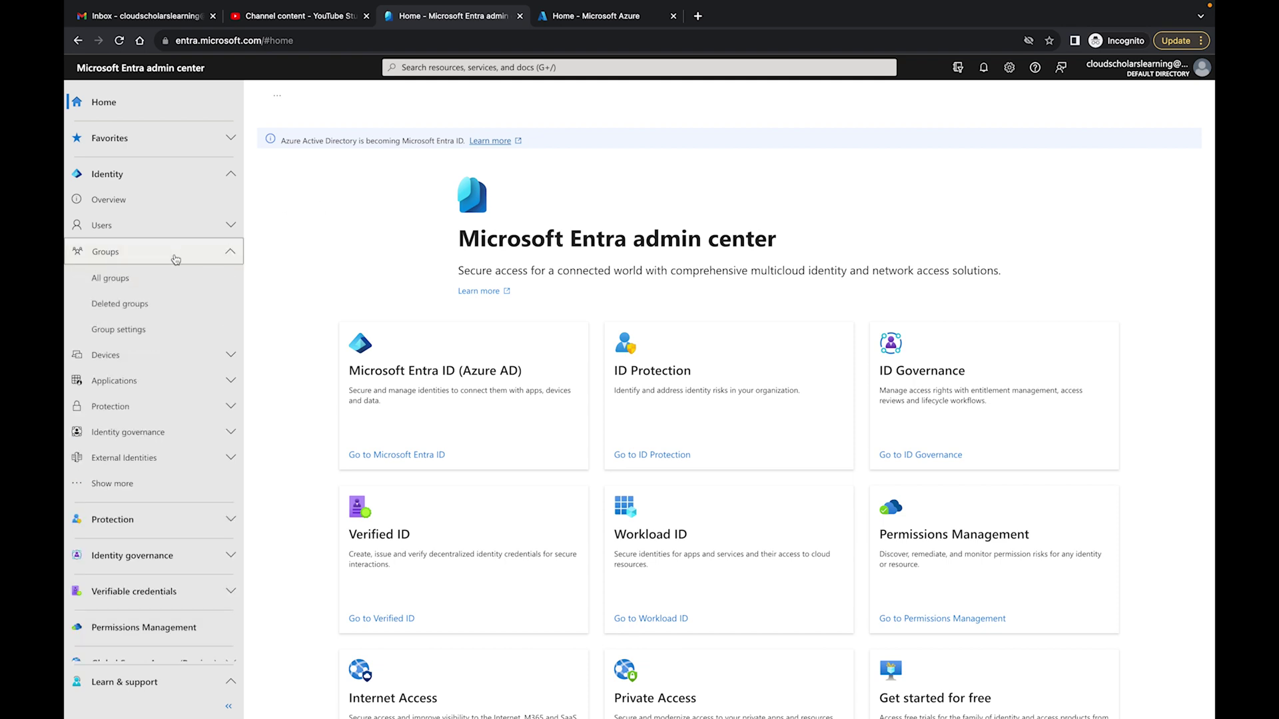
left_click(158, 279)
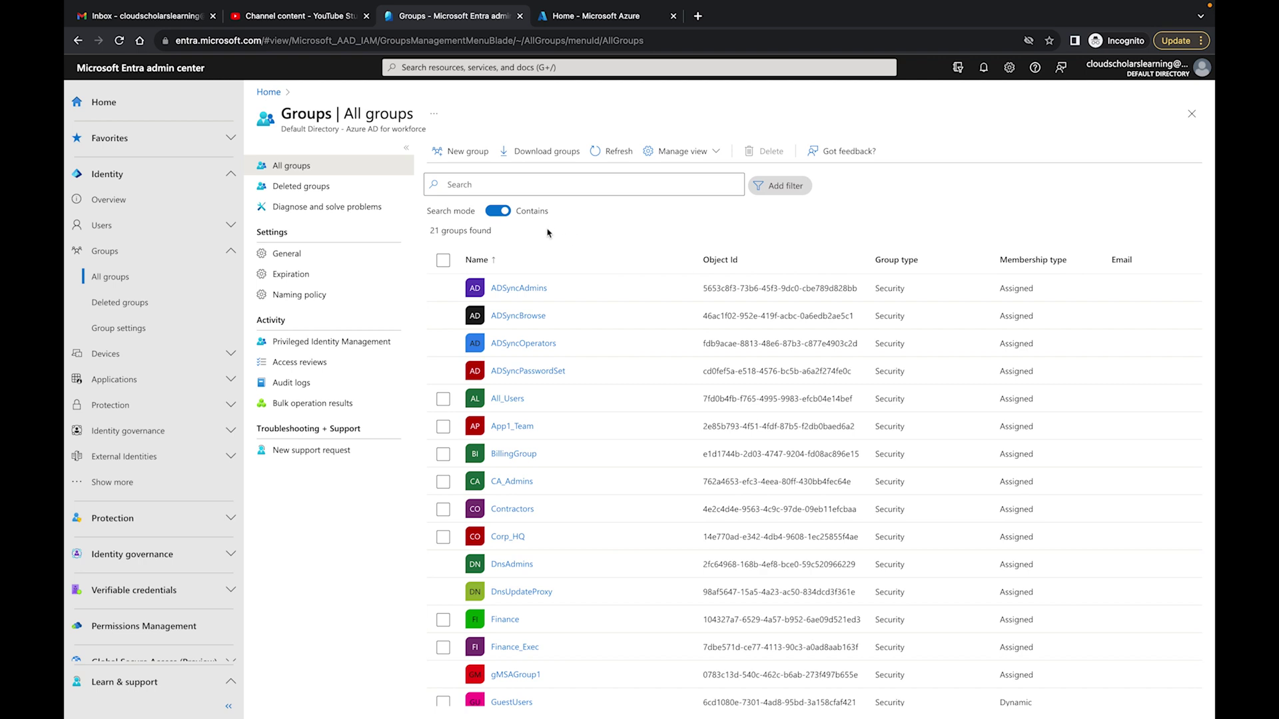
left_click(465, 159)
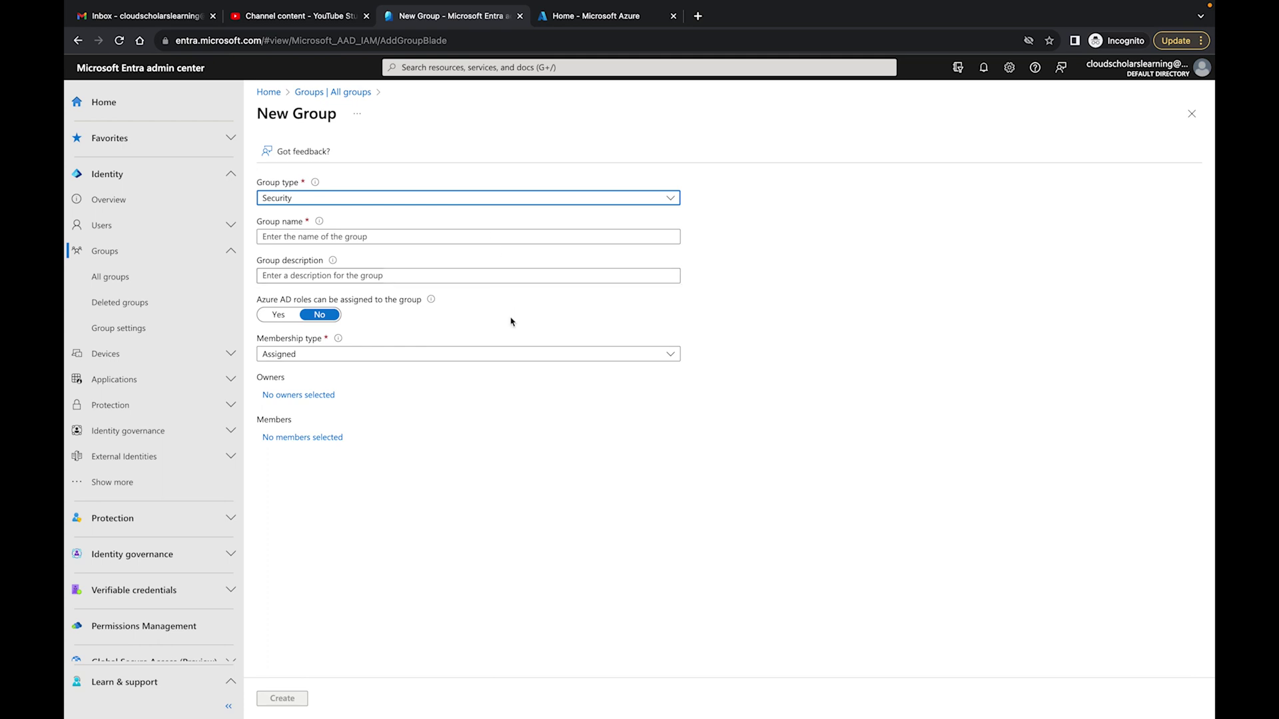
key("Tab")
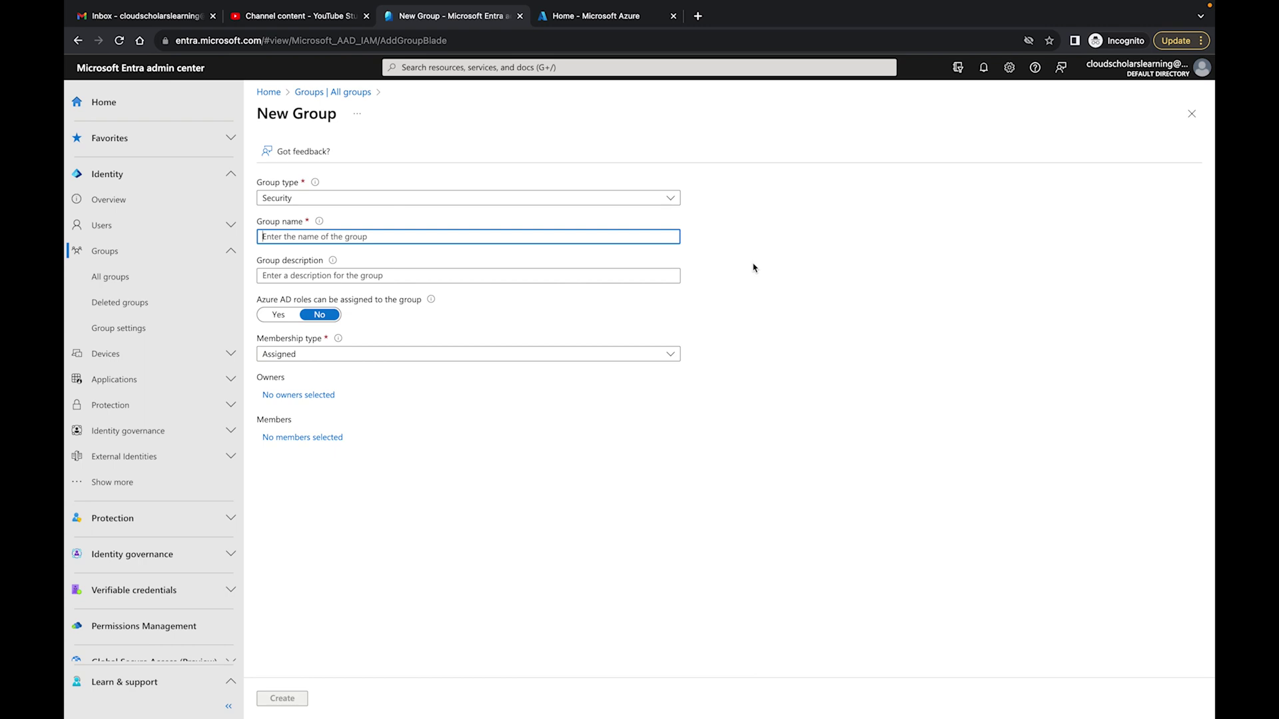
type("Dynamic ")
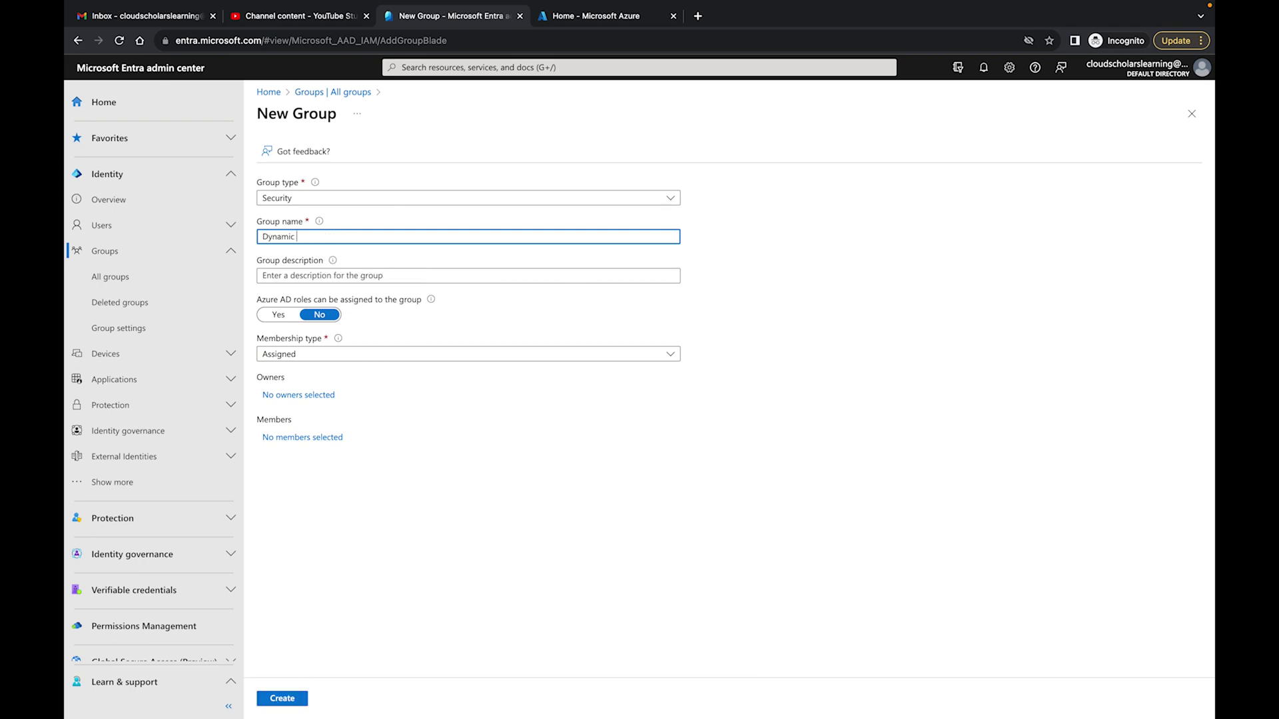
type("User Test G")
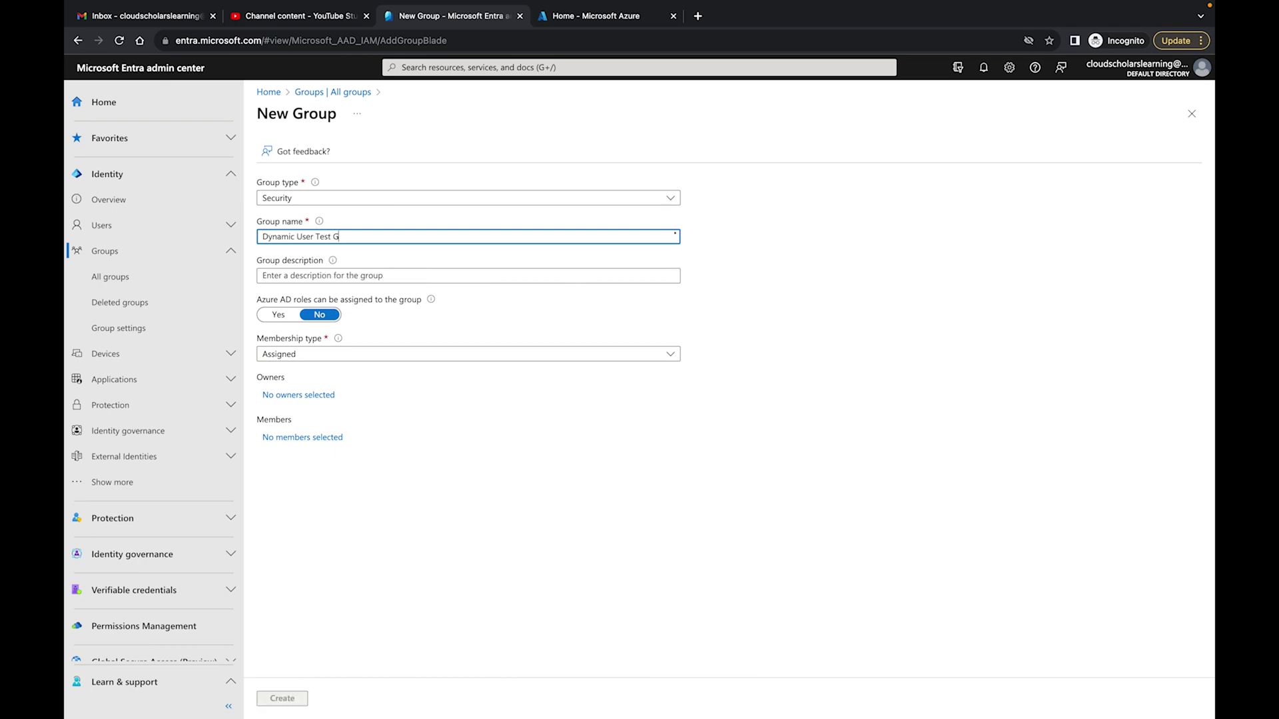
type("roup")
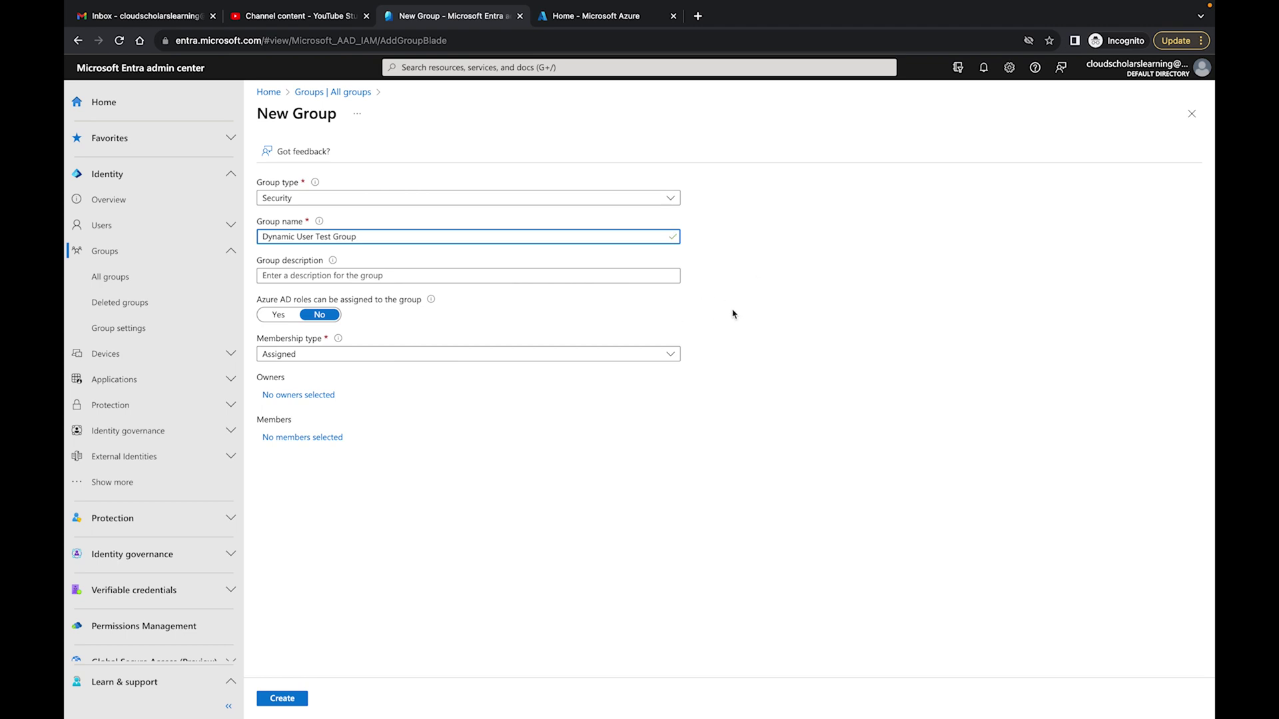
key("Tab")
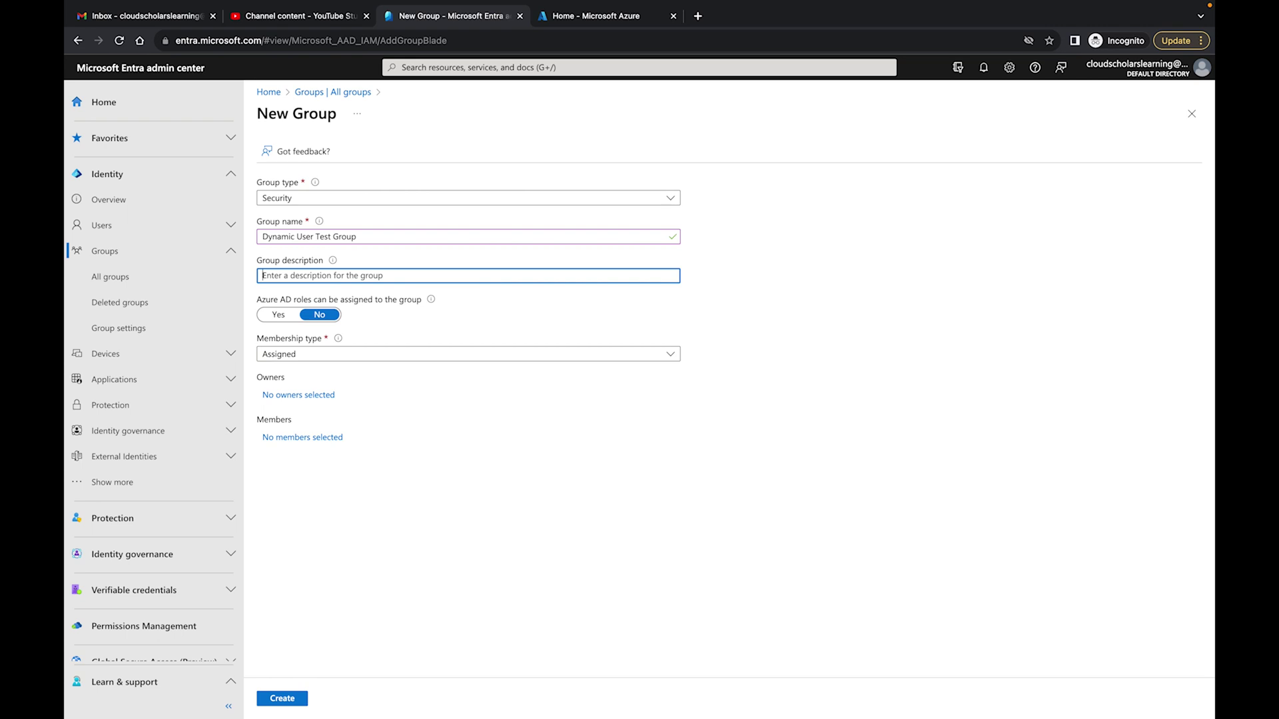
type("Testing purposed")
- Set the group's membership type to Dynamic User and open the dynamic query for its members
left_click(337, 355)
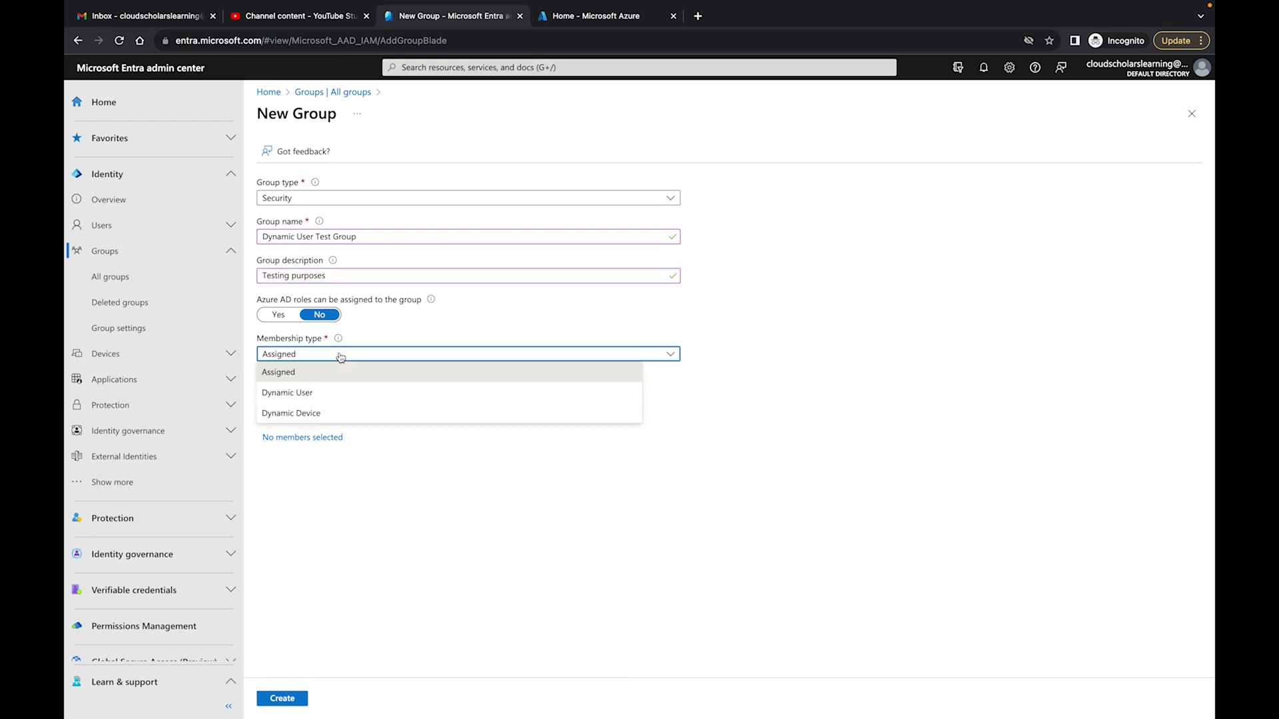
left_click(339, 393)
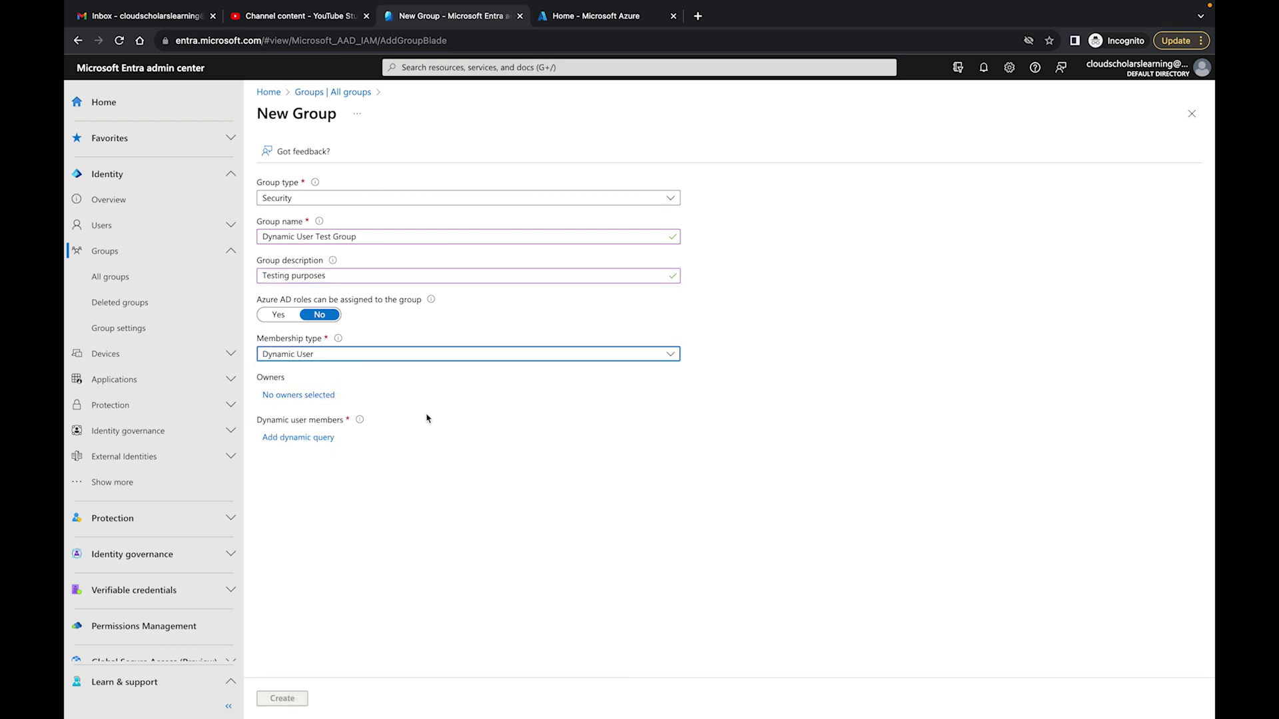
left_click(300, 443)
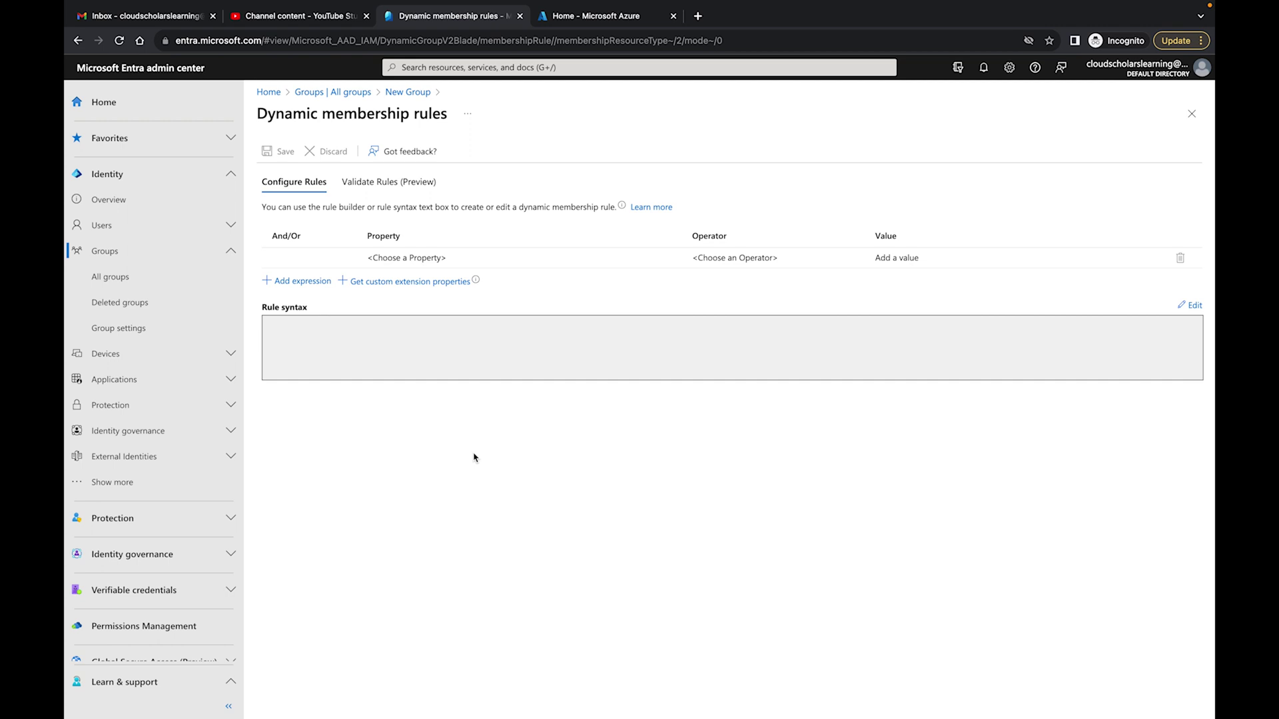
- Define the first membership rule expression as jobTitle Contains "Manager"
left_click(436, 260)
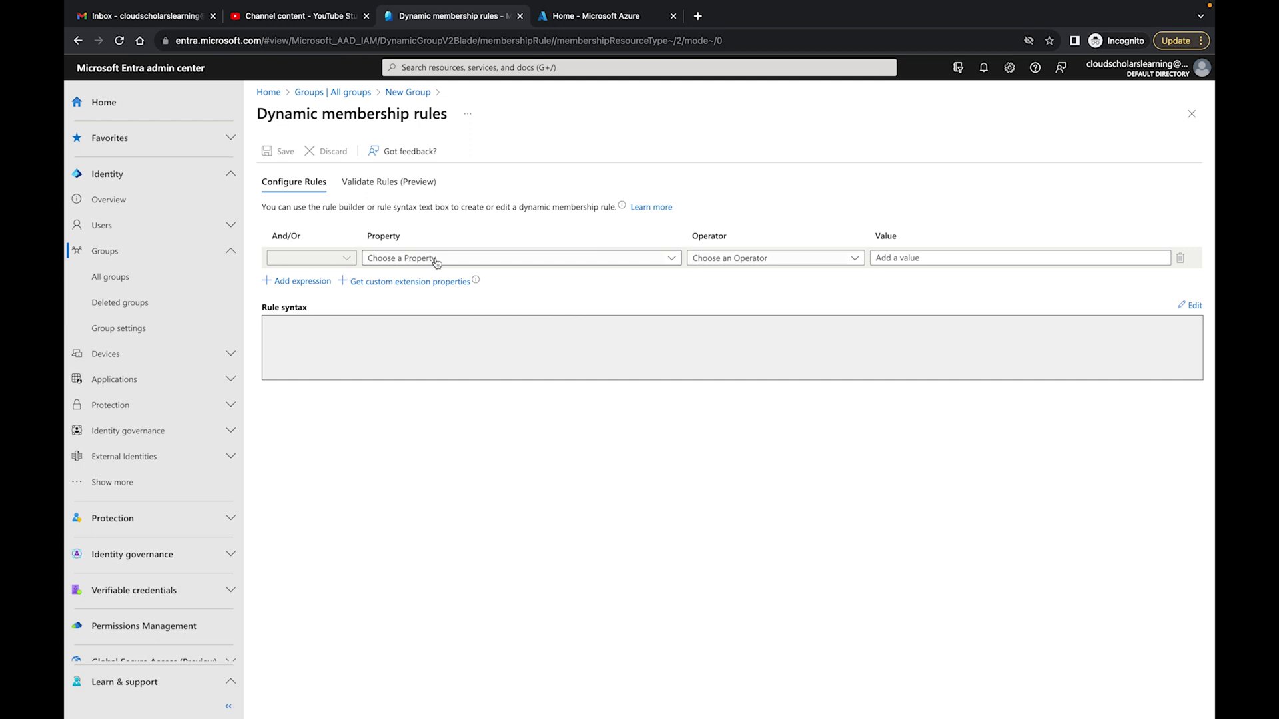
left_click(438, 260)
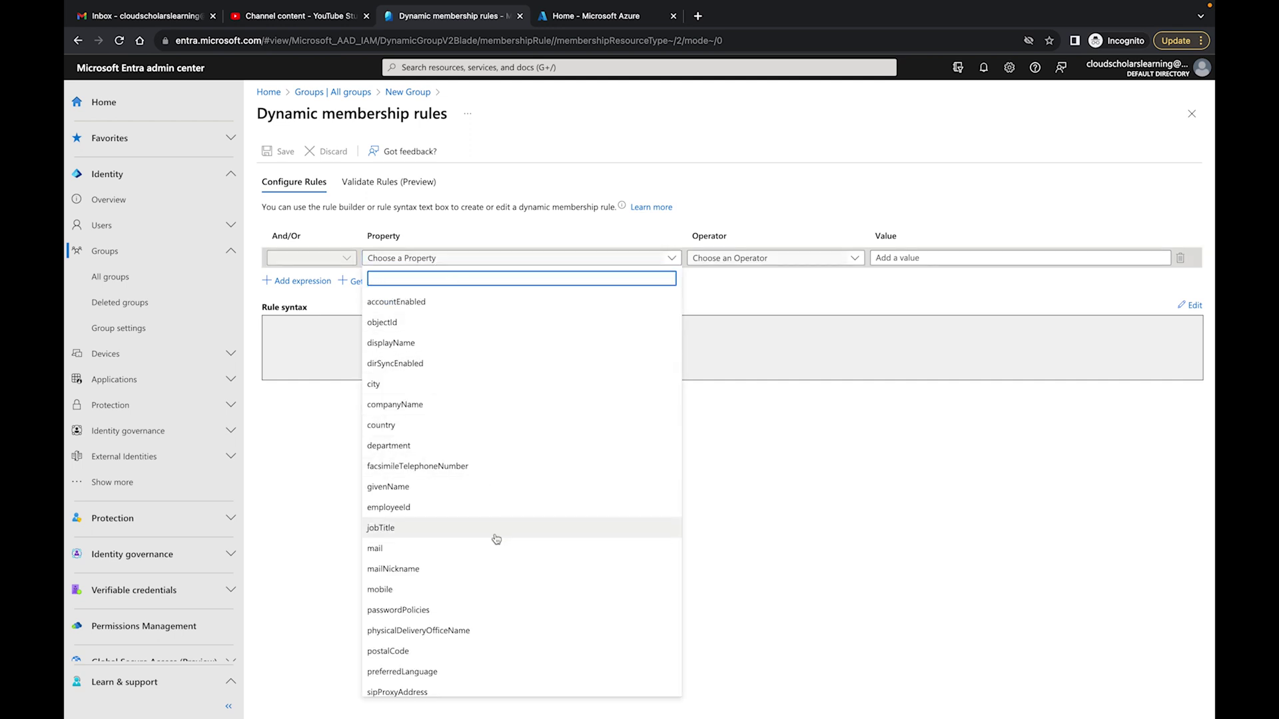
scroll(497, 560, "down", 2)
scroll(497, 507, "up", 4)
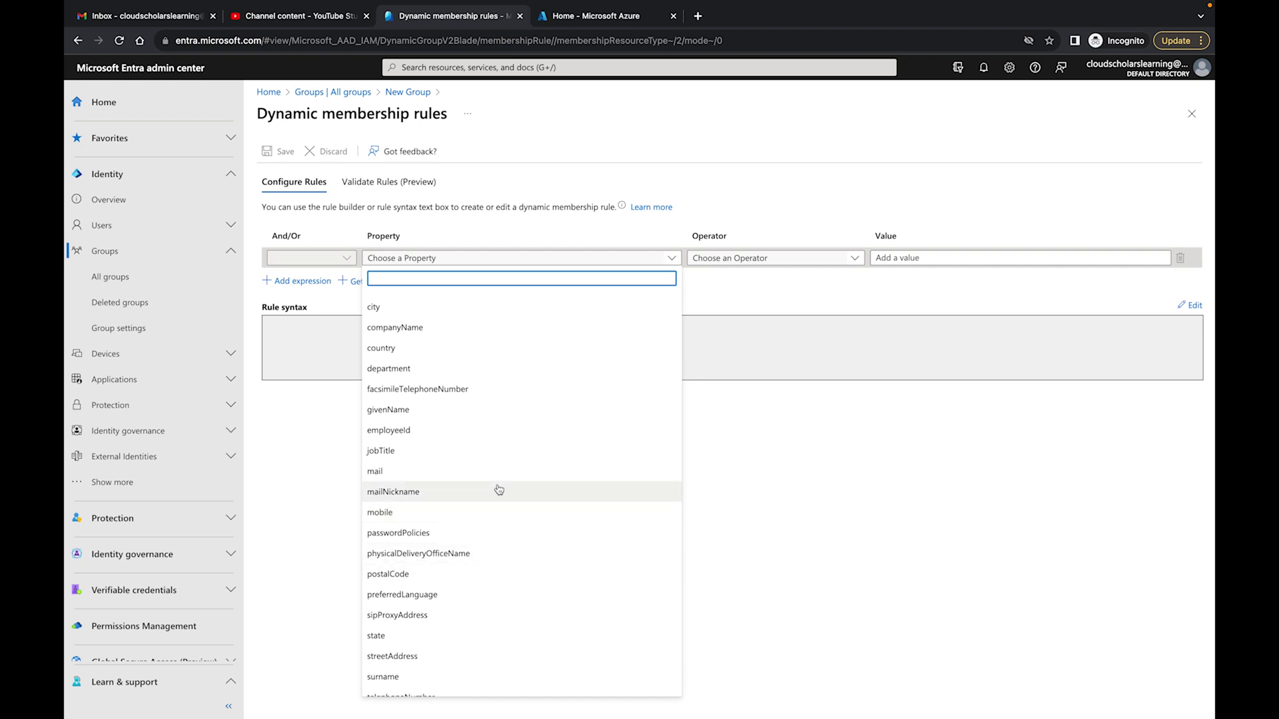
key("Escape")
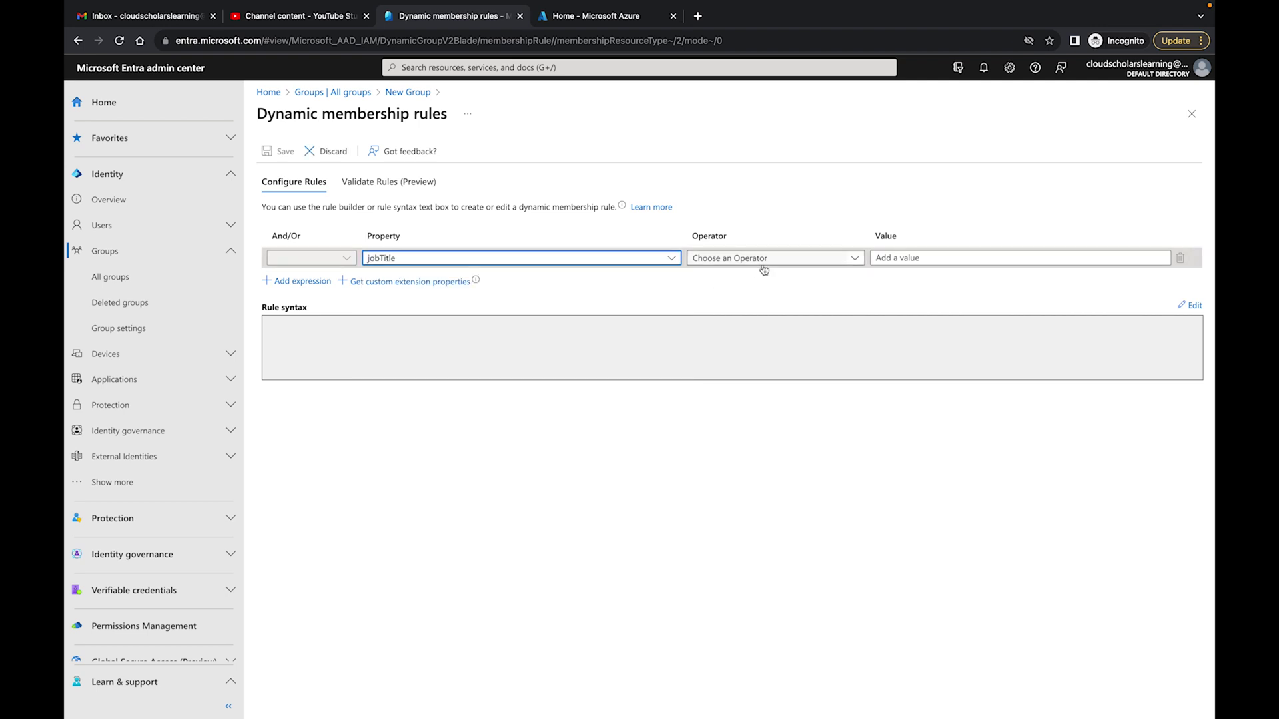
left_click(766, 259)
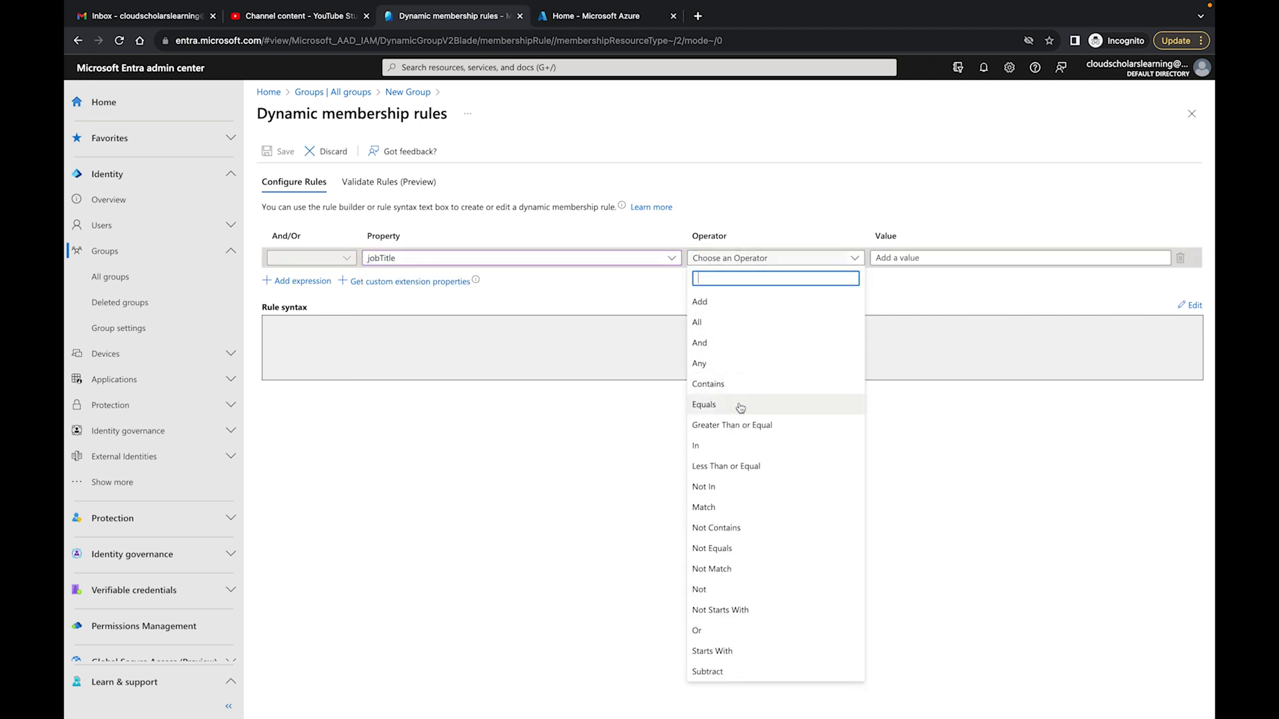
left_click(737, 385)
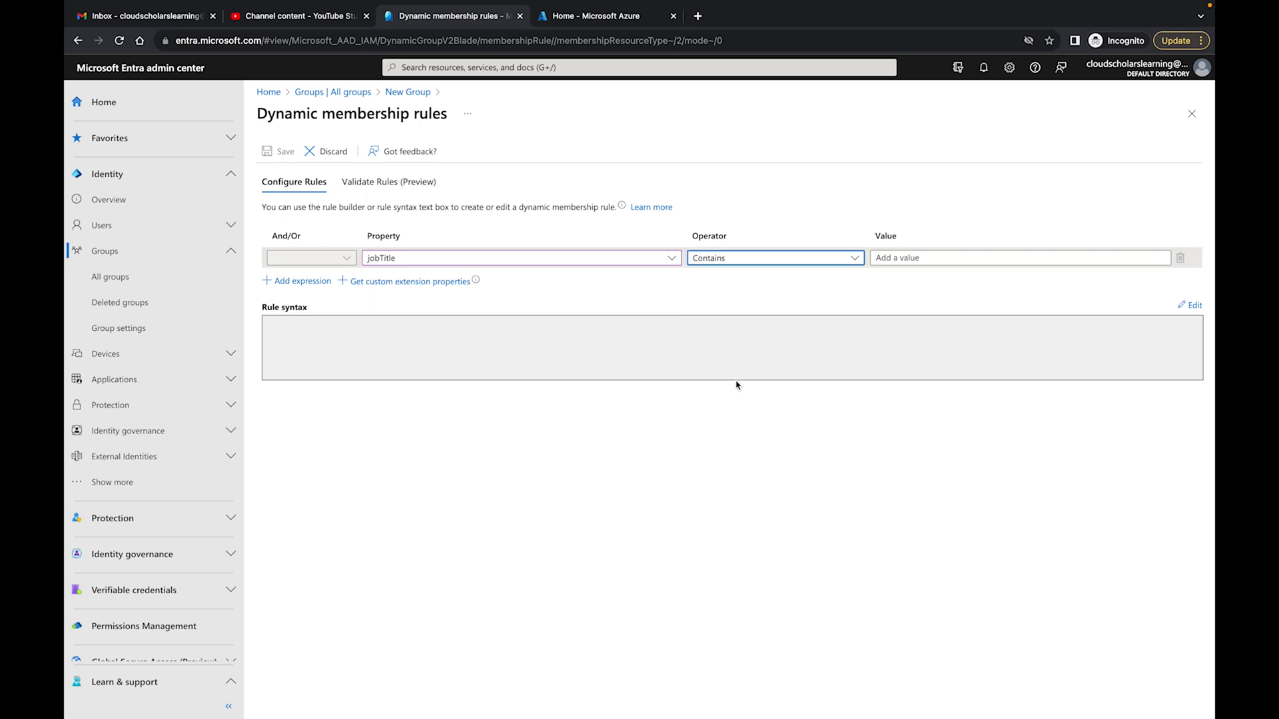
left_click(923, 259)
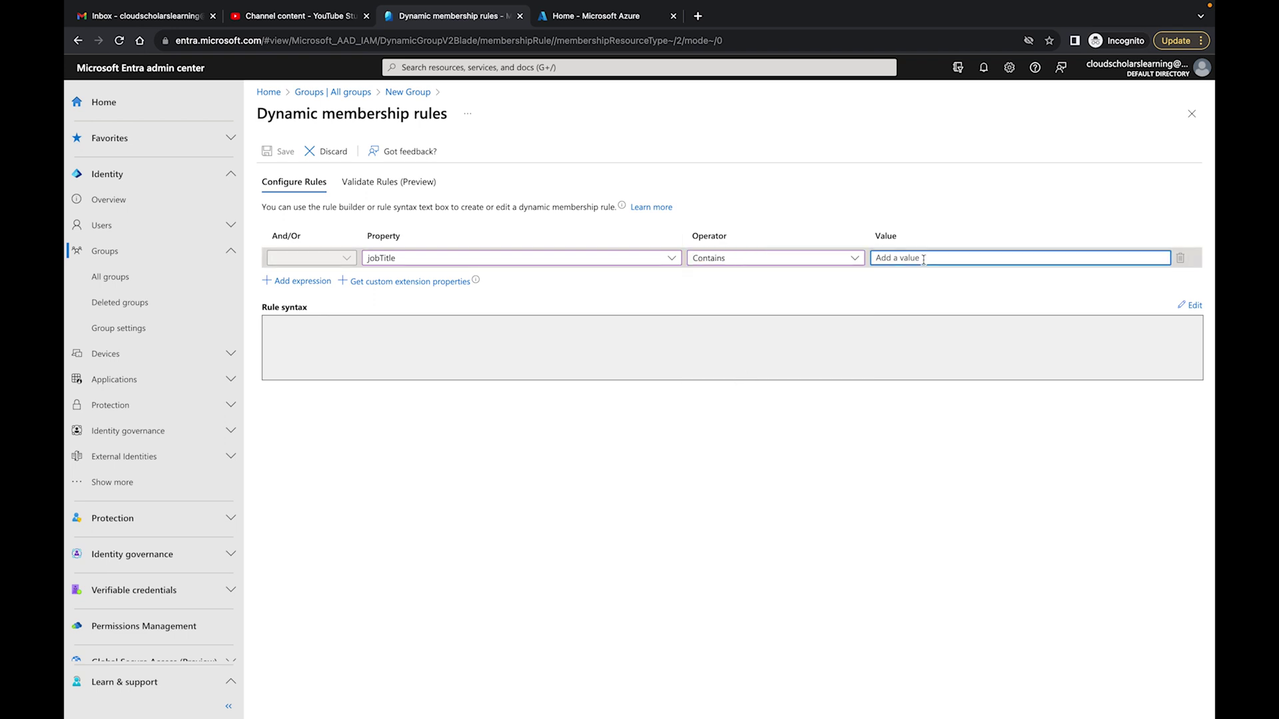
type("Manager")
left_click(914, 371)
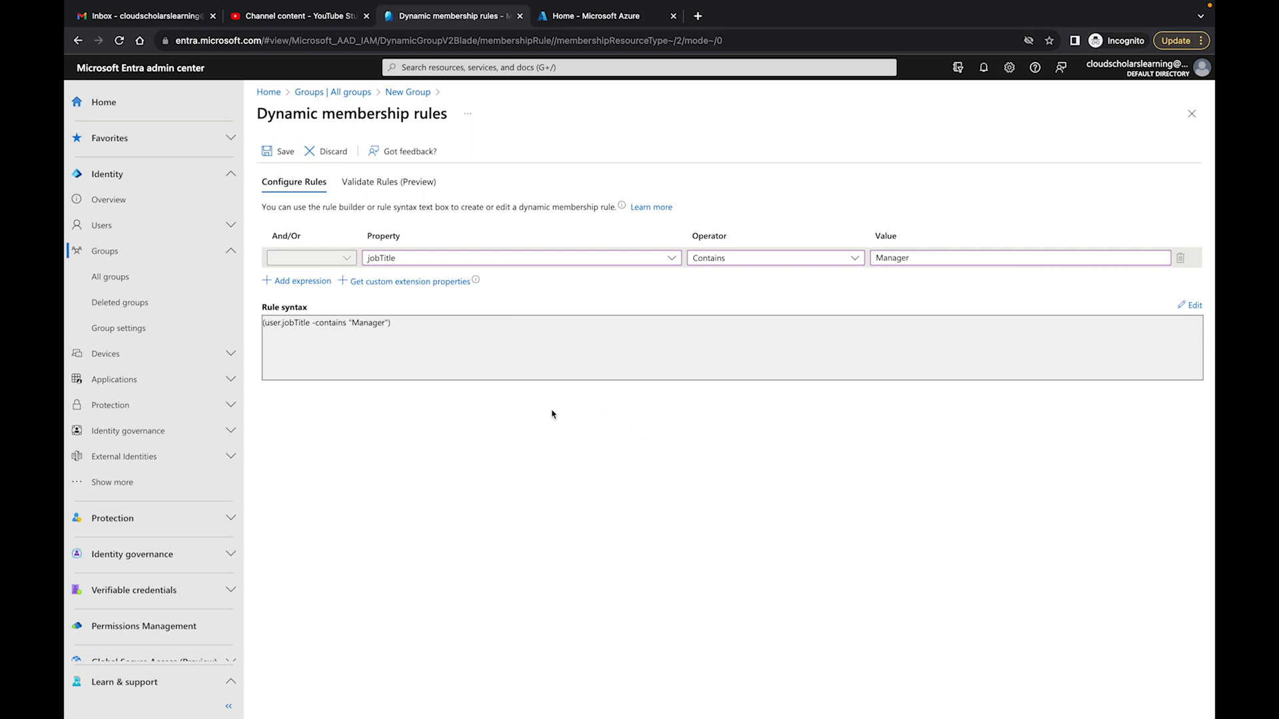
- Add a second rule expression joined with And, using department as its property
left_click(305, 282)
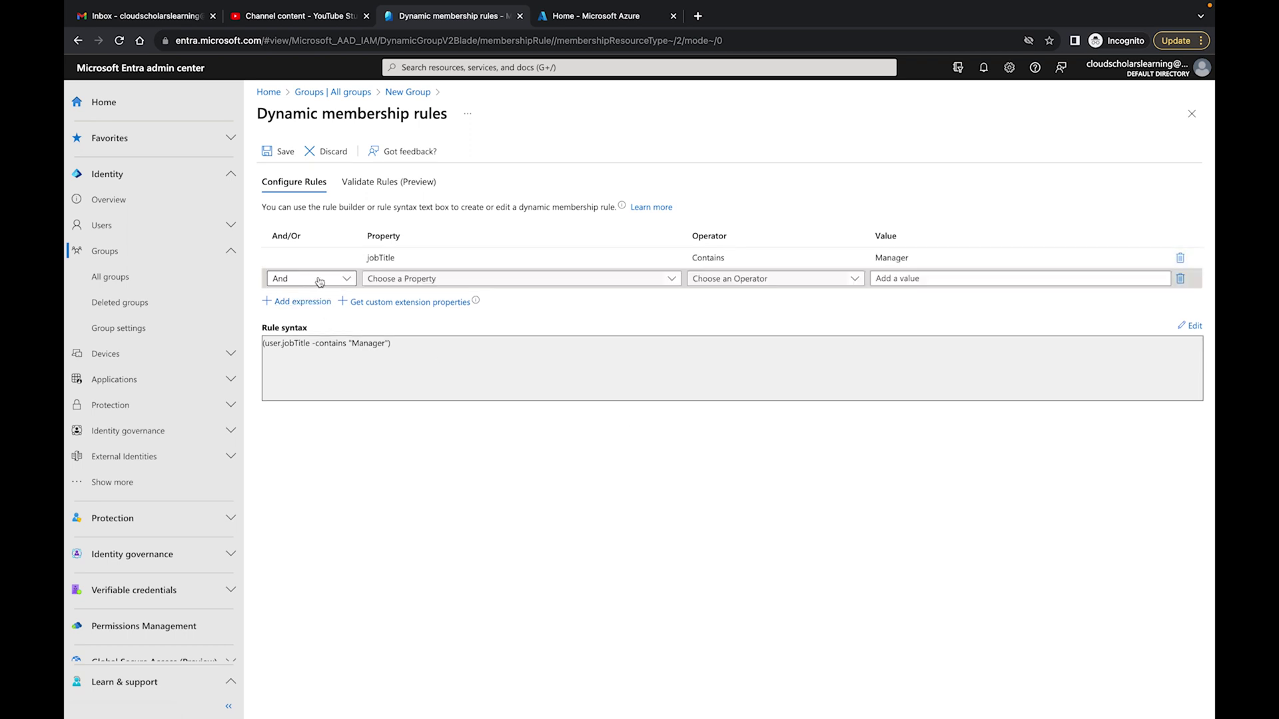
left_click(528, 283)
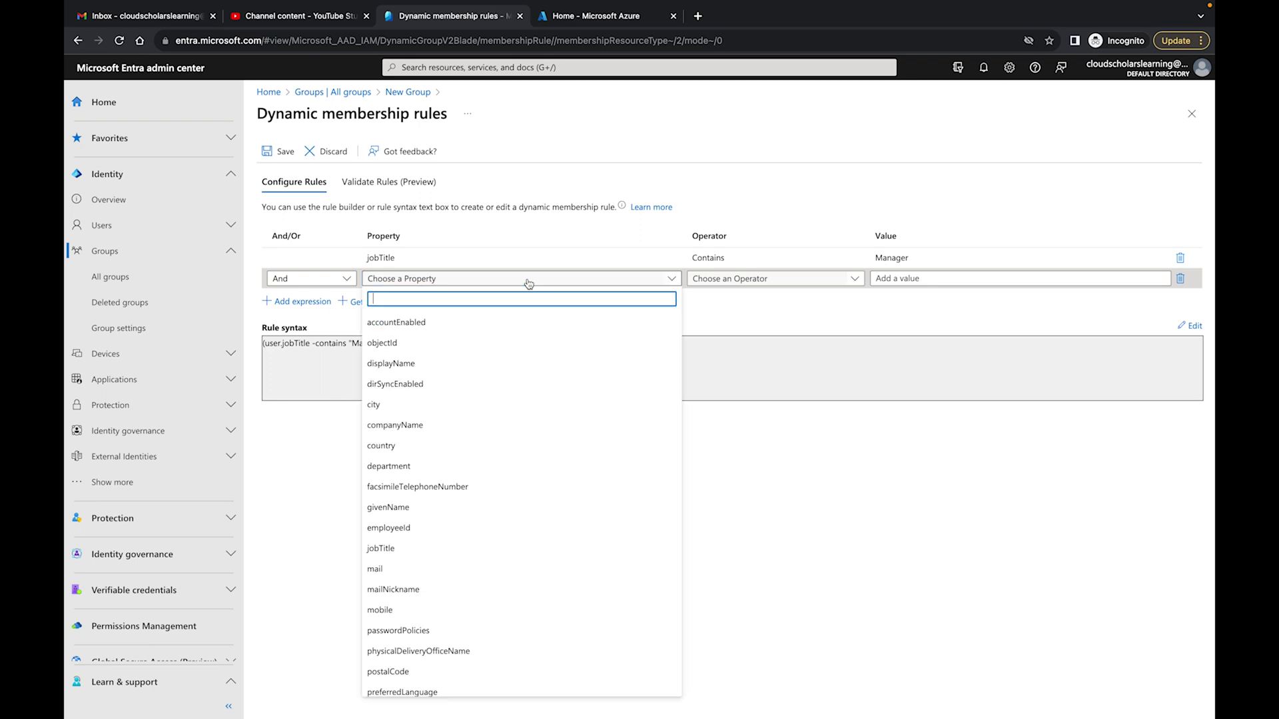
scroll(478, 541, "down", 5)
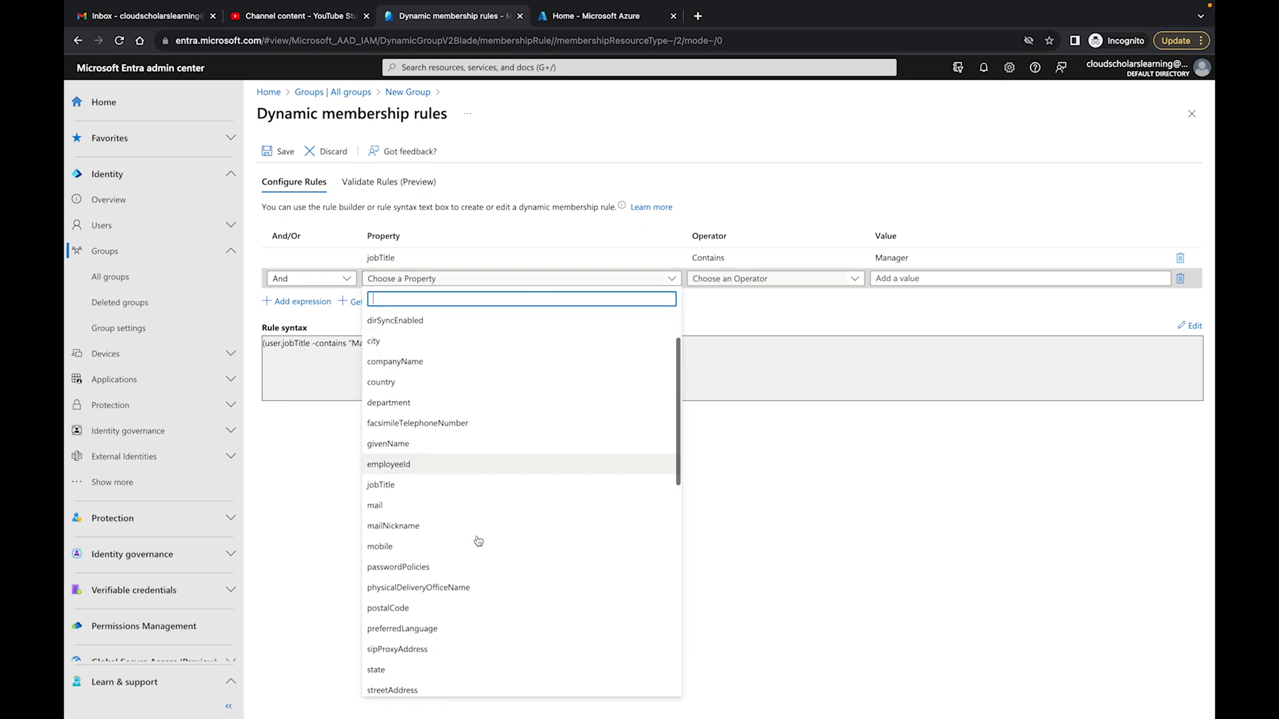
scroll(479, 540, "down", 4)
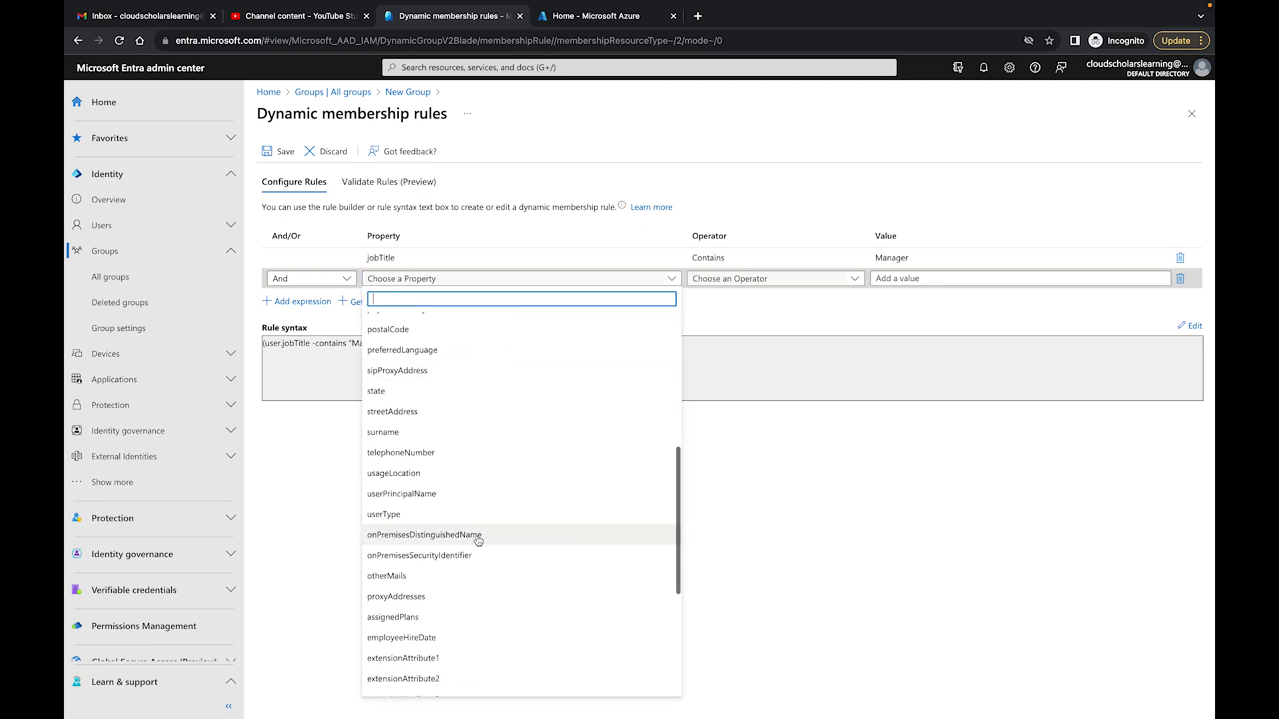
scroll(475, 663, "up", 3)
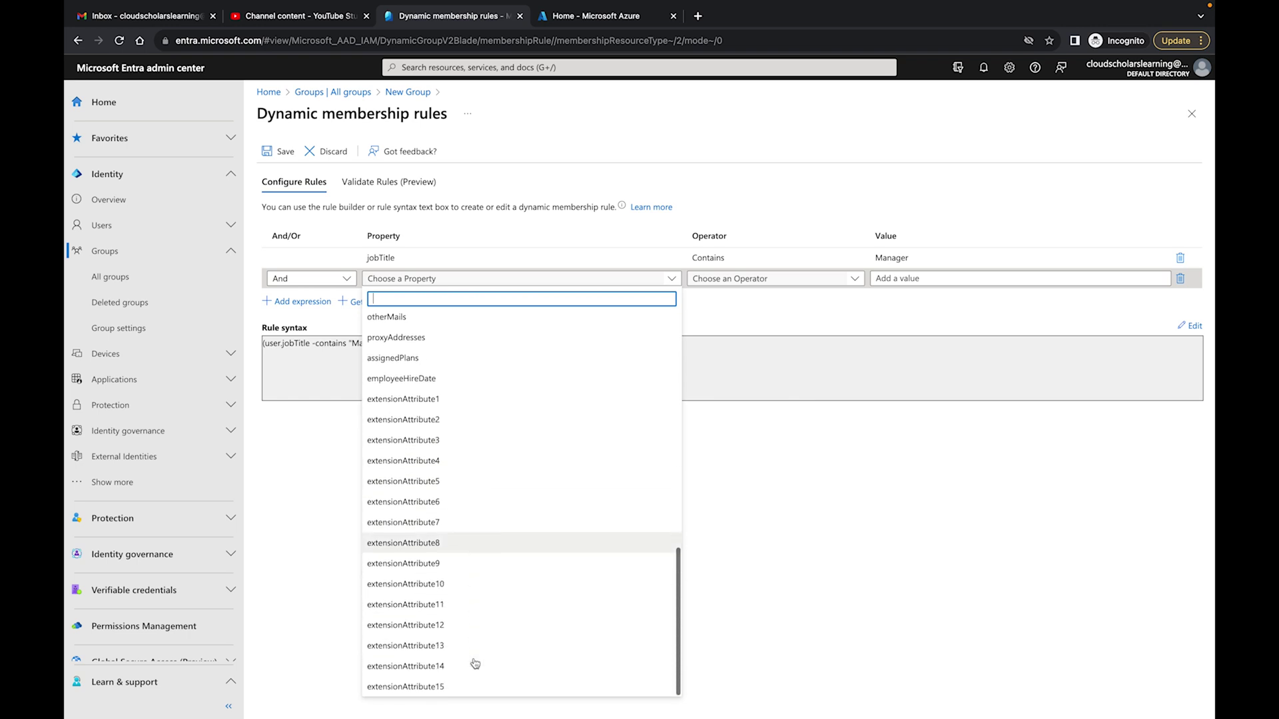
scroll(475, 558, "up", 5)
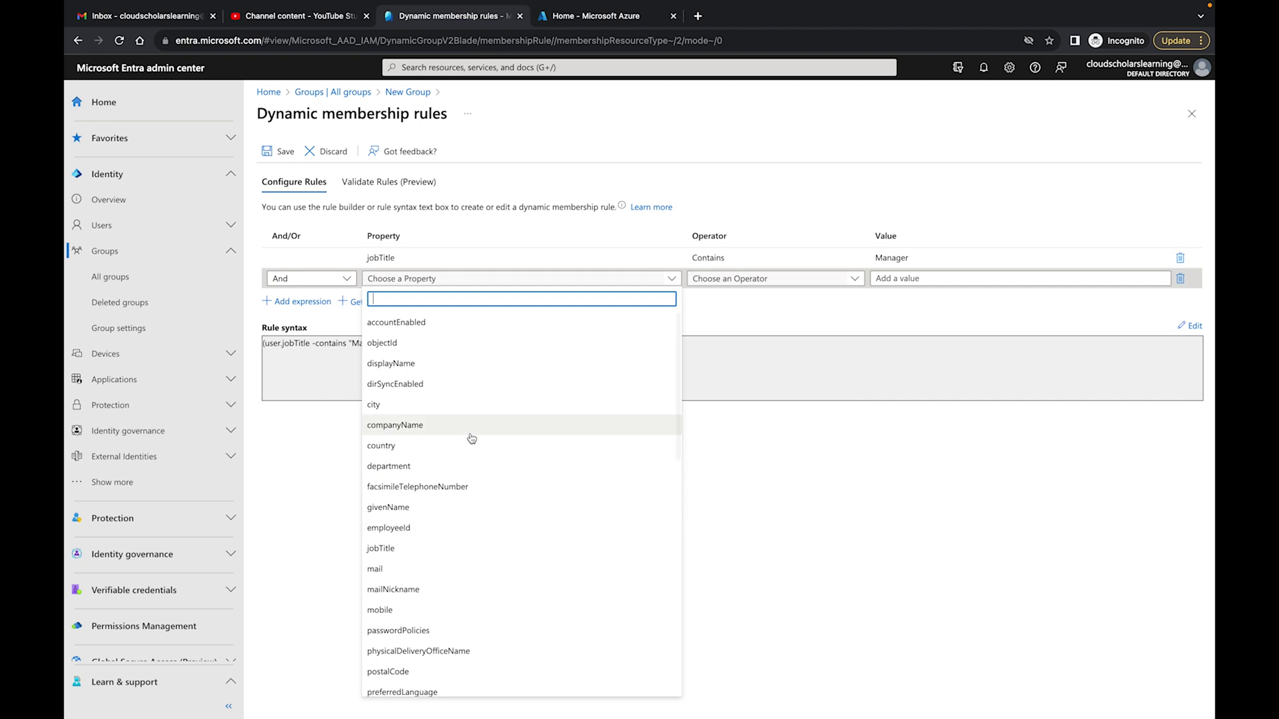
left_click(460, 466)
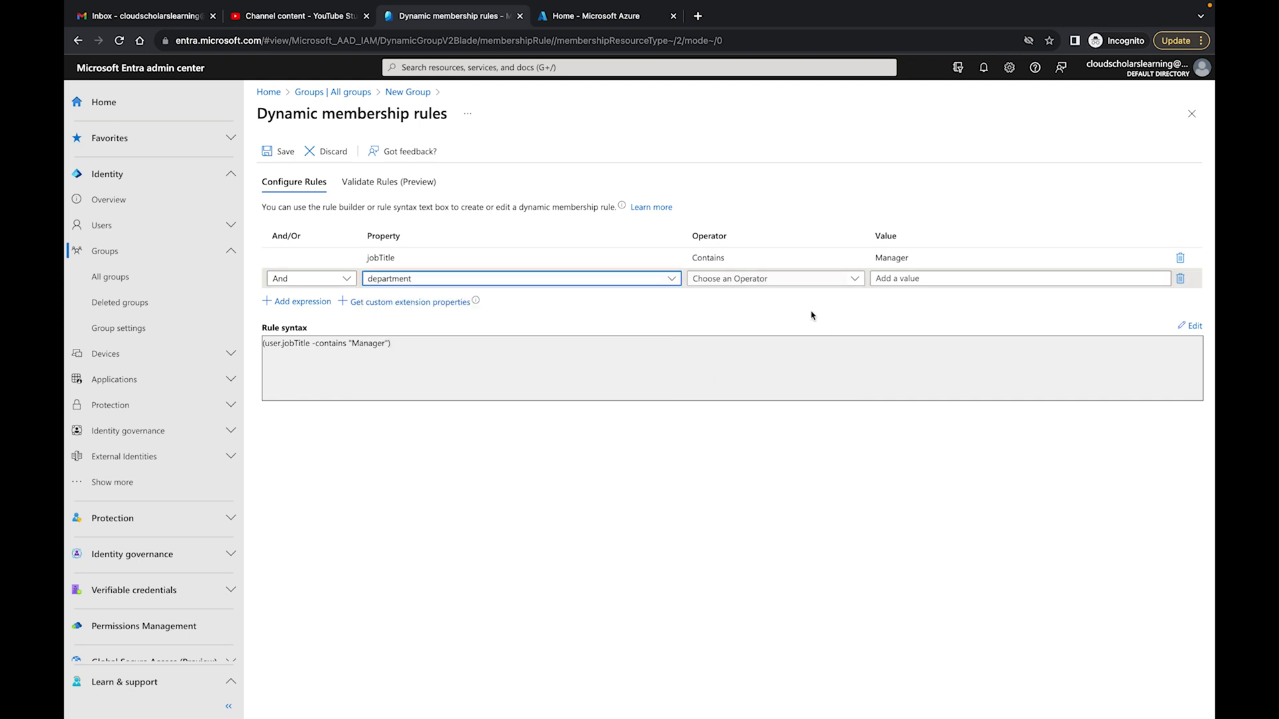
- Complete the department expression with the operator Equals and the value "Sales"
left_click(788, 283)
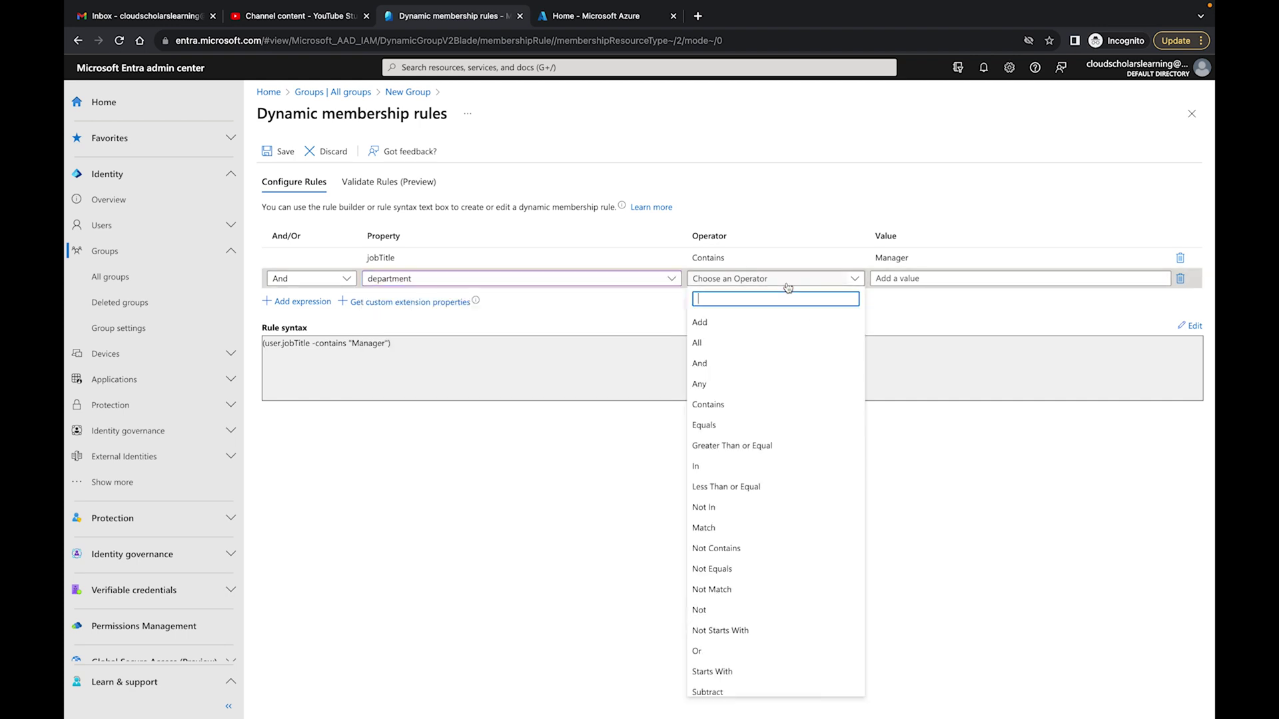
left_click(773, 427)
left_click(925, 279)
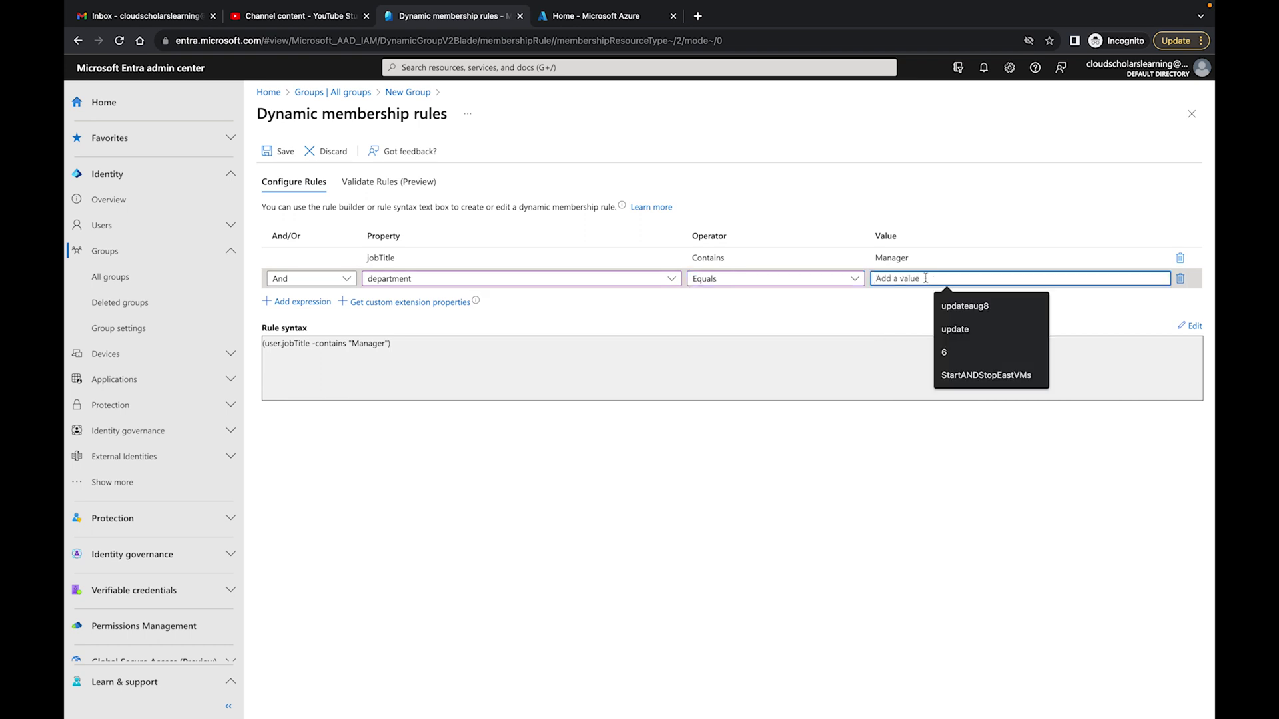
left_click(837, 445)
key("shift+Tab")
key("shift+Tab")
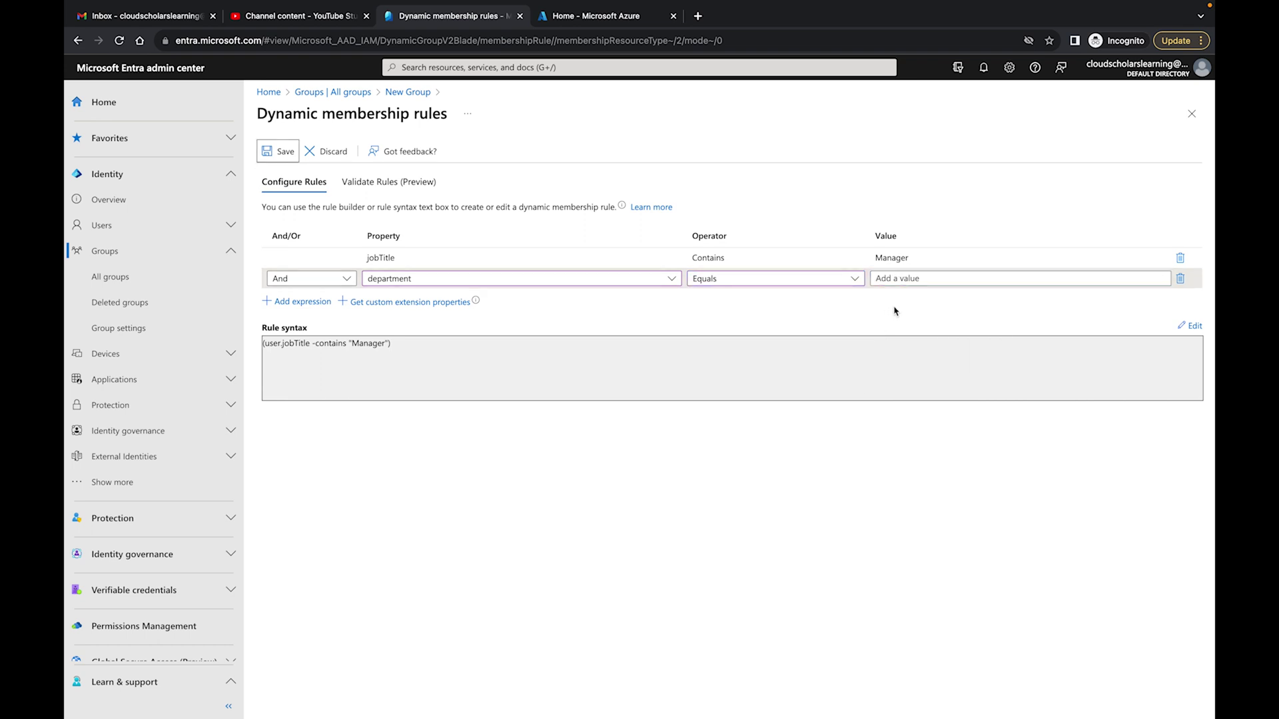
left_click(895, 280)
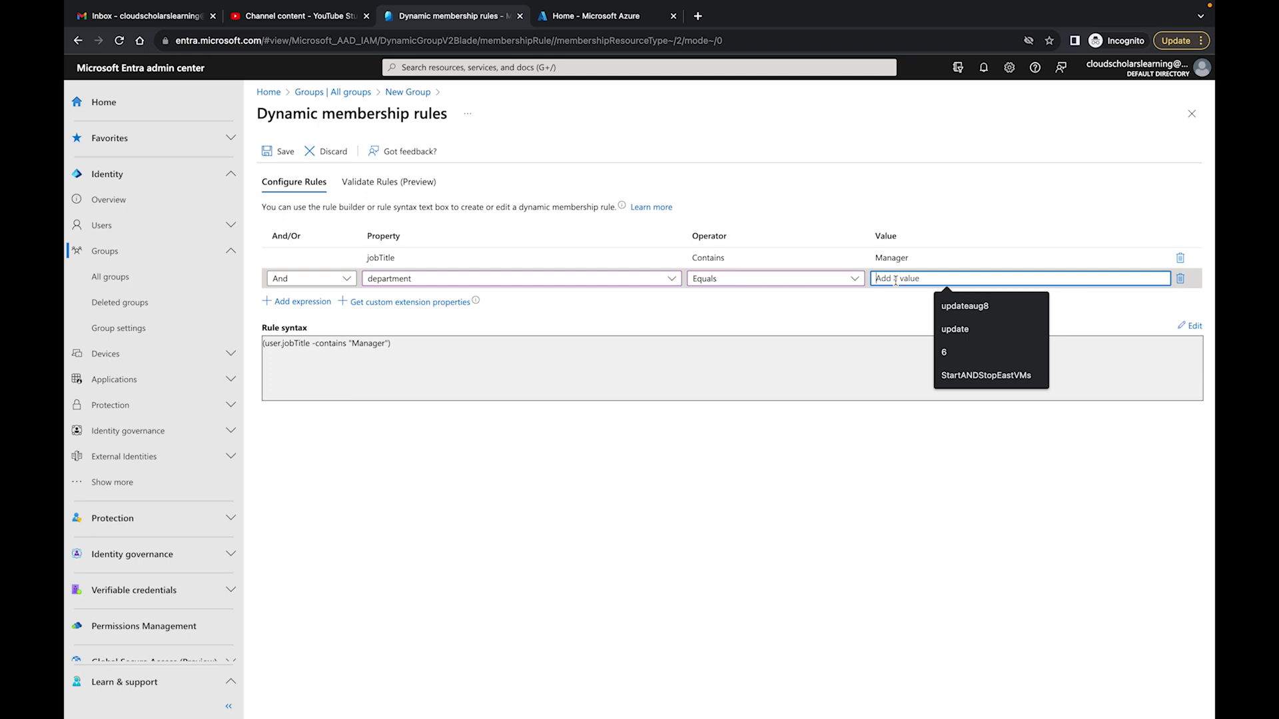
key("Tab")
key("shift+Tab")
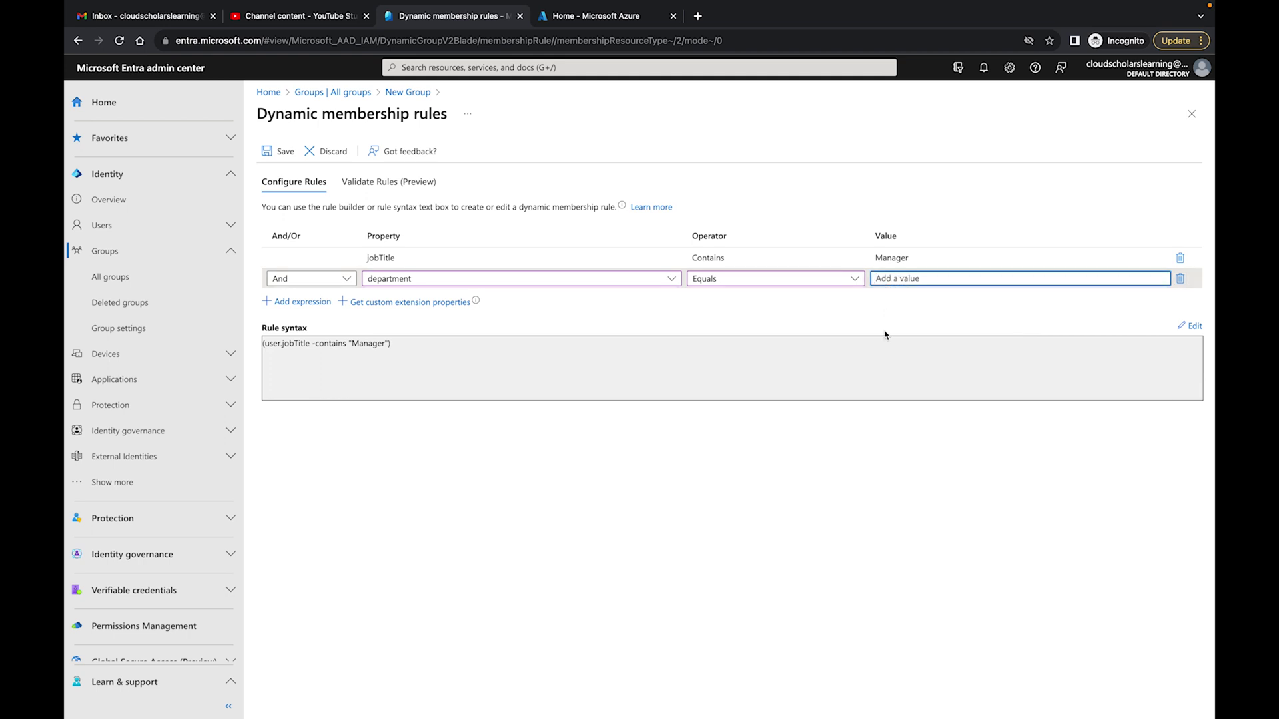
type("Sales")
left_click(521, 497)
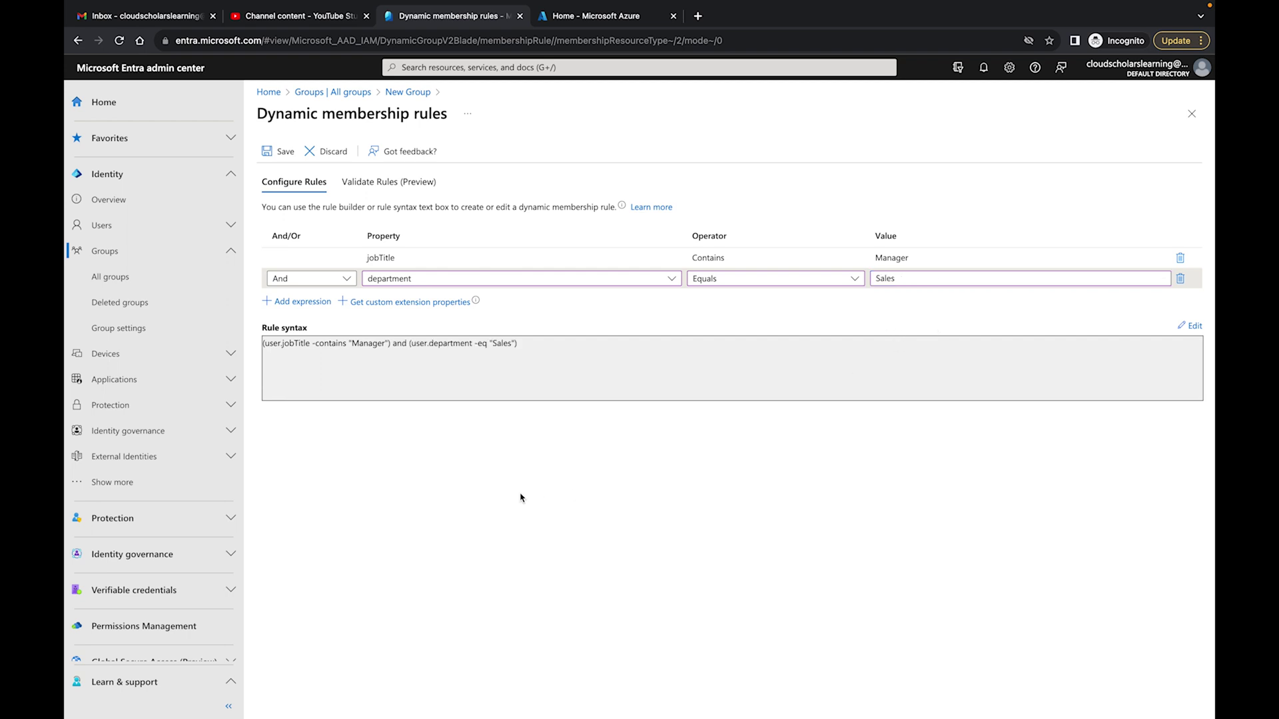
- Save the dynamic membership rules and create the Dynamic User Test Group
left_click(282, 153)
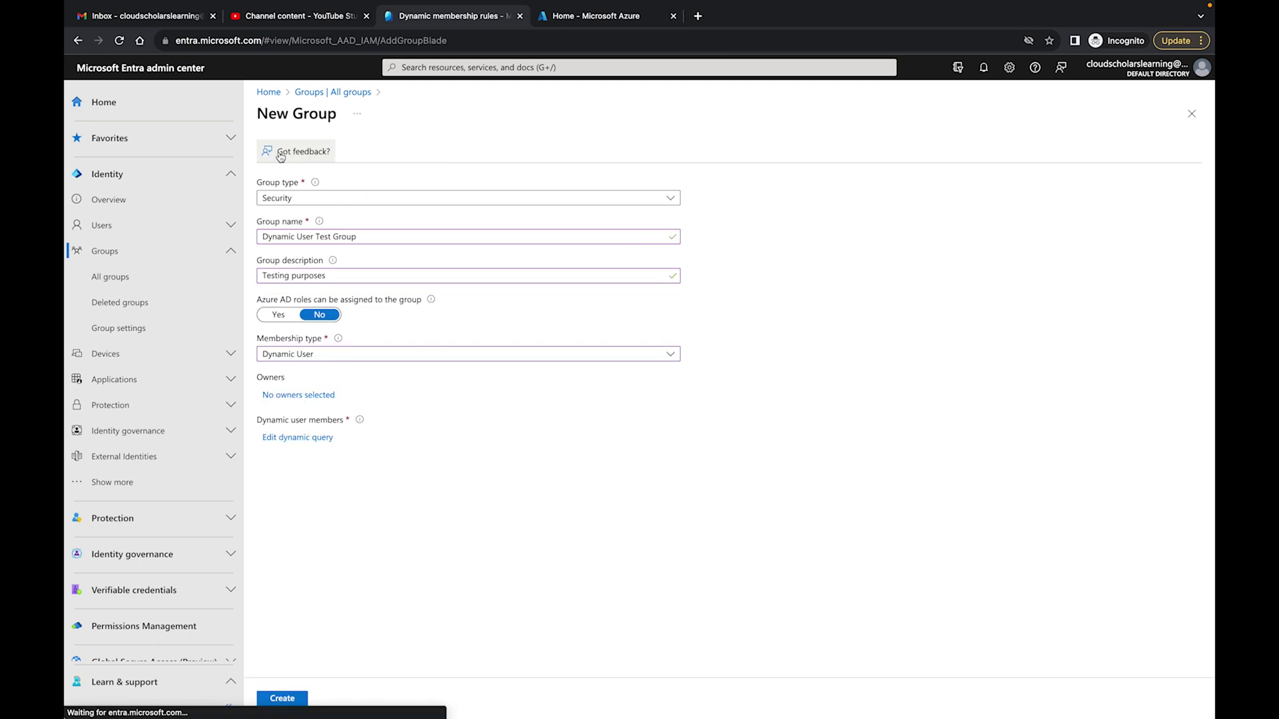
left_click(281, 698)
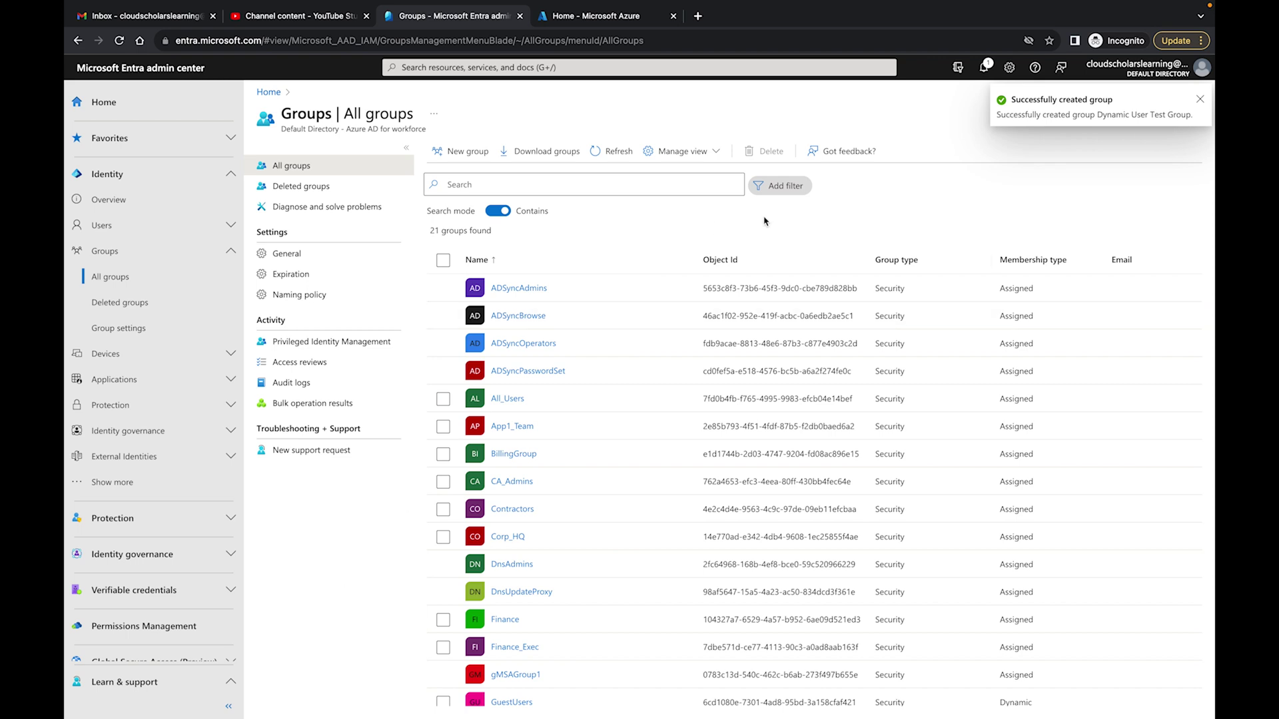
- Start a new security group named "Dynamic Contractors" with the membership type Dynamic User
left_click(464, 153)
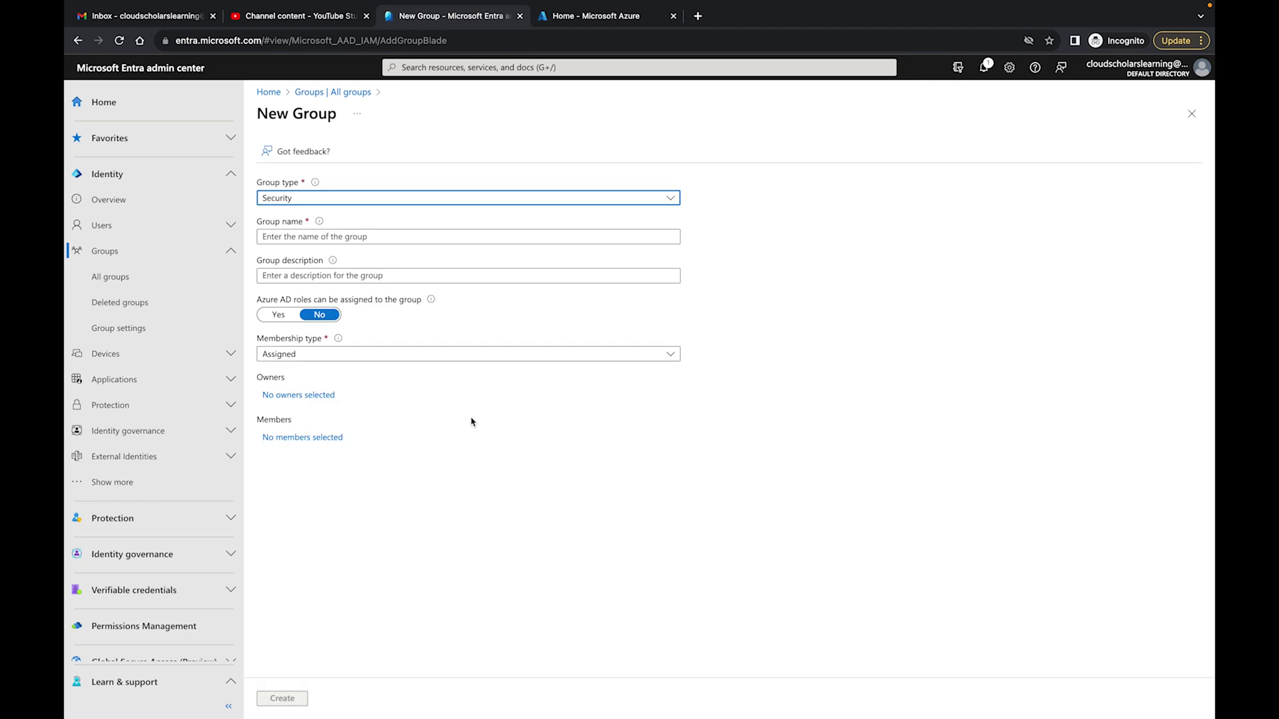
key("Tab")
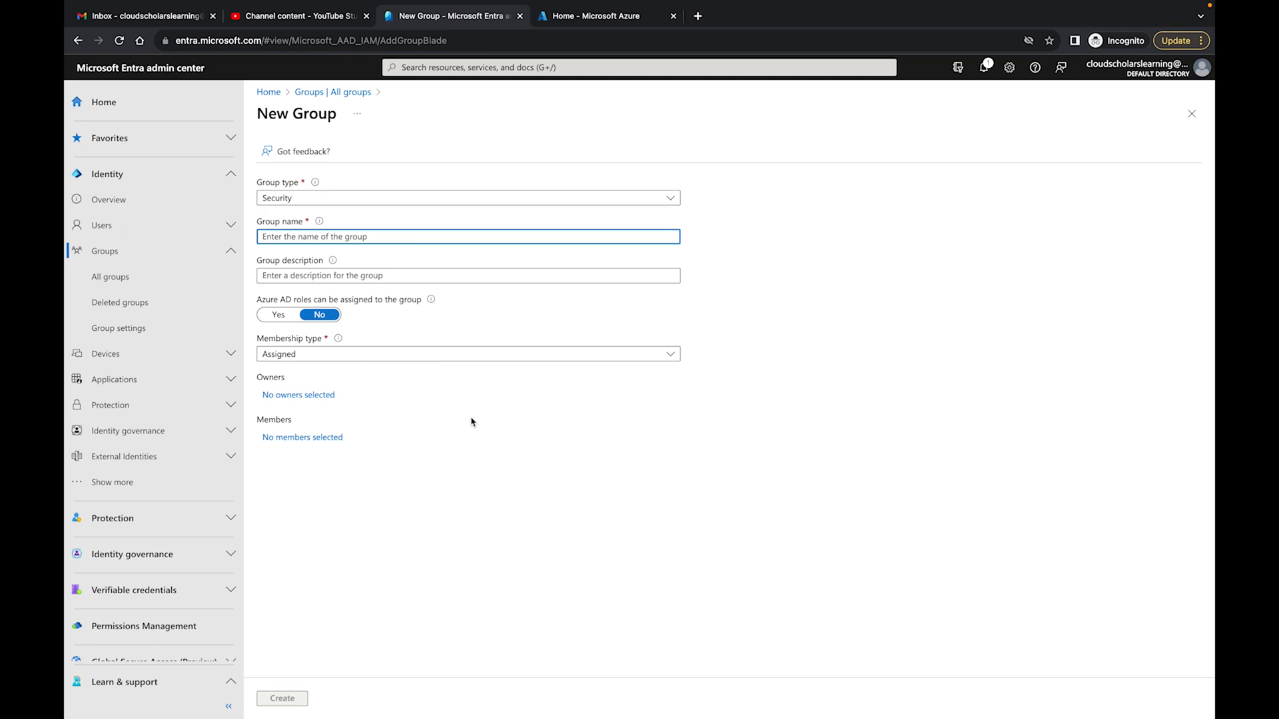
type("Dyn")
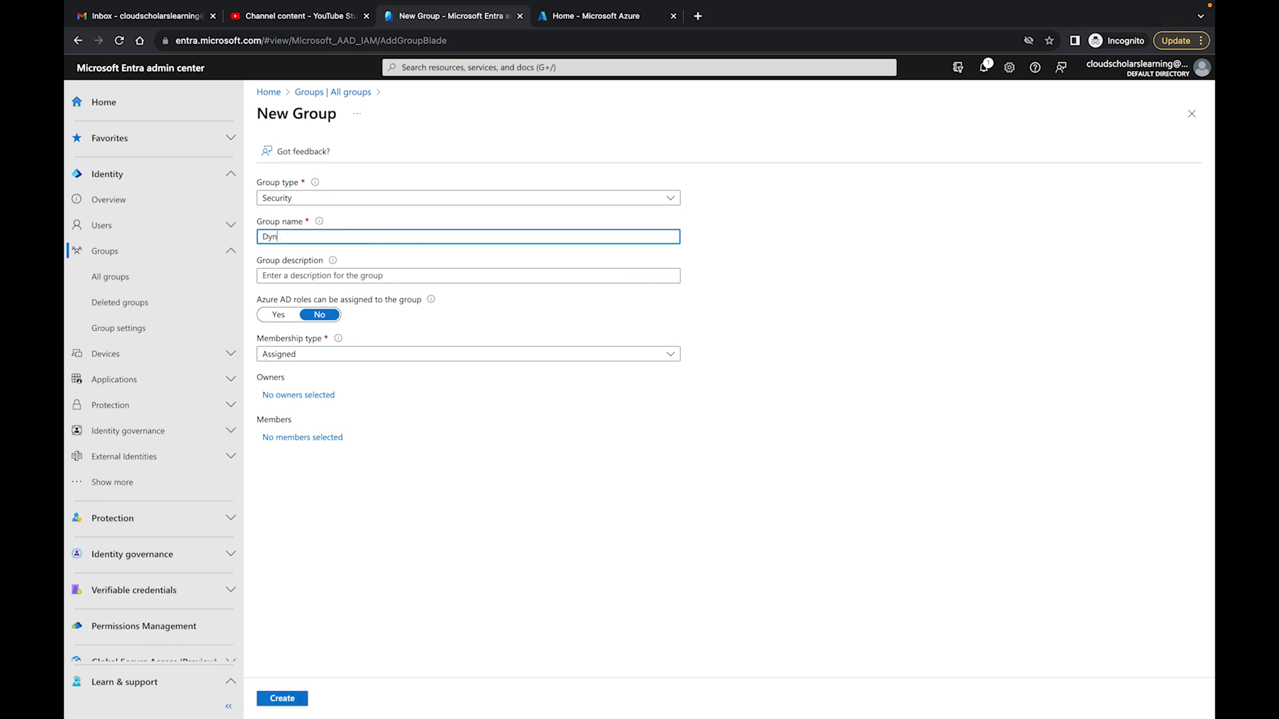
type("amic Contractors")
key("Tab")
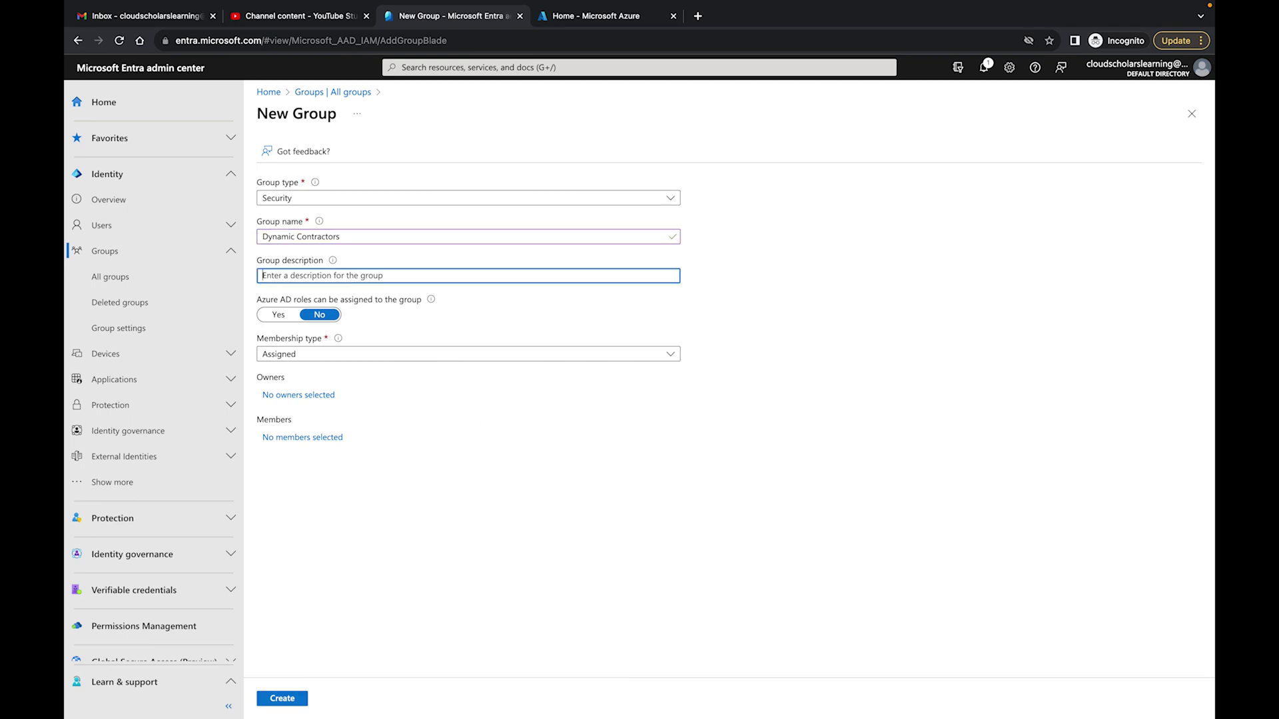
left_click(379, 357)
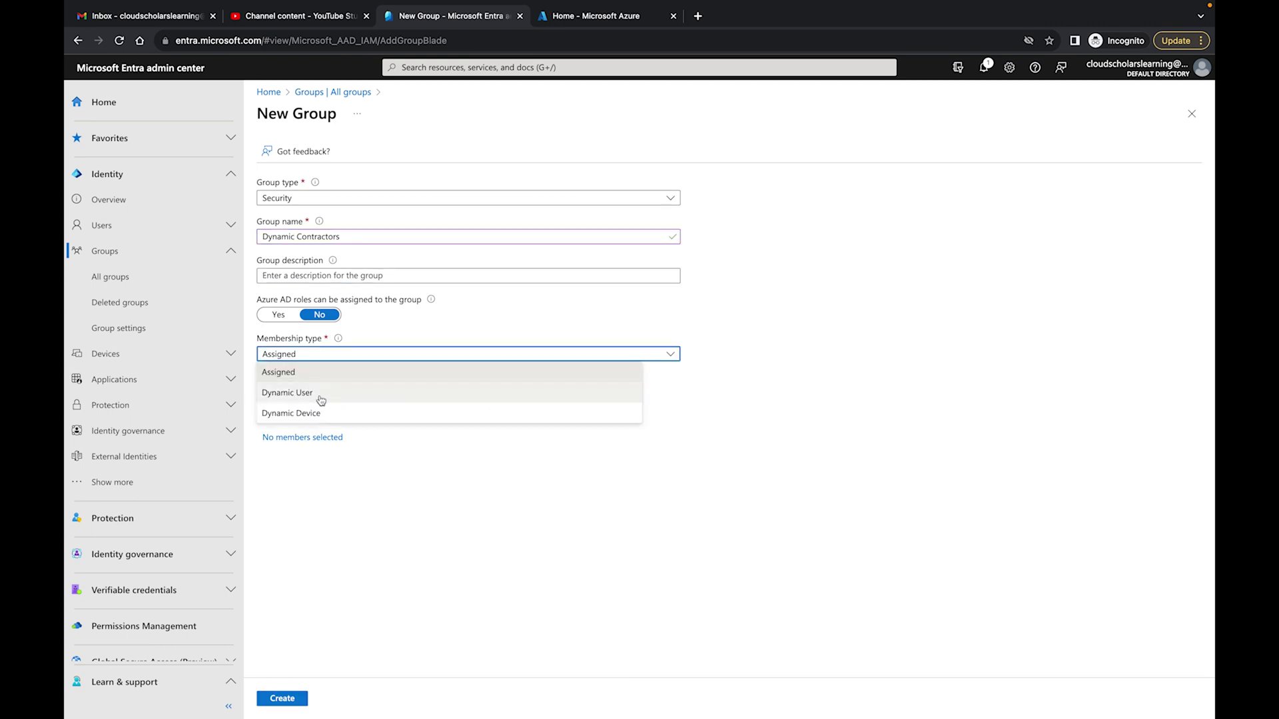
left_click(321, 400)
left_click(313, 397)
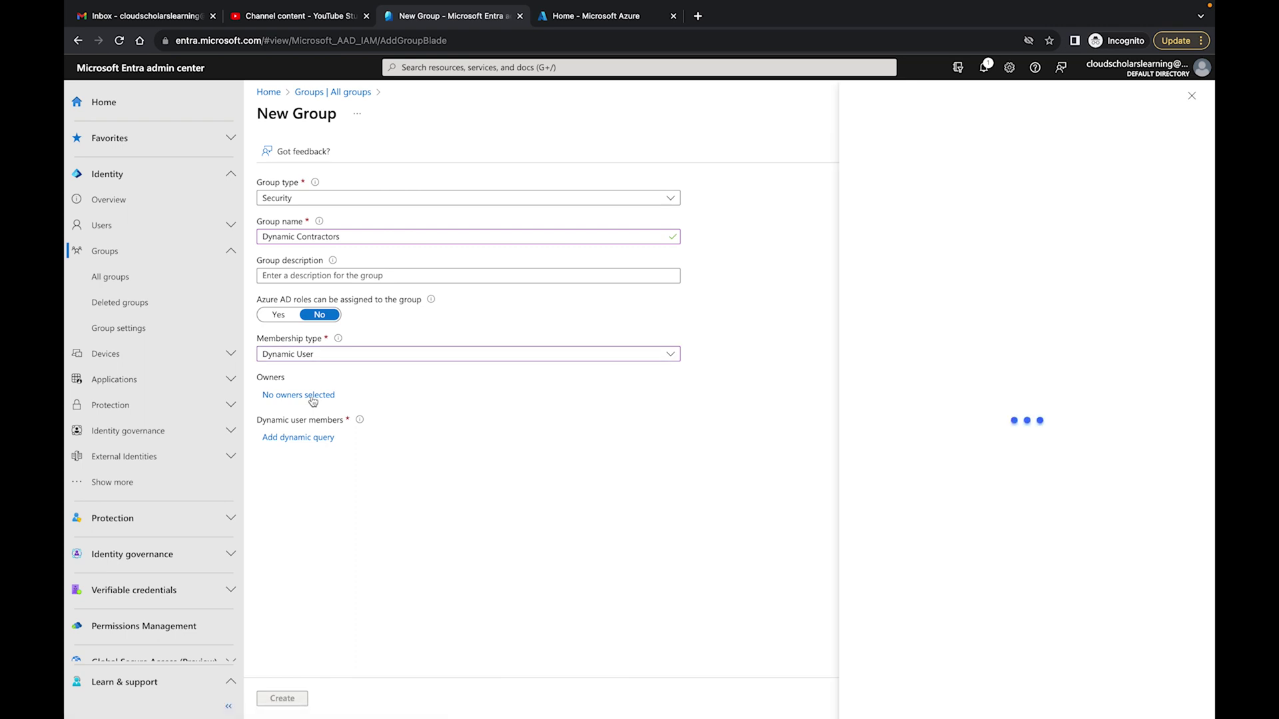
left_click(1191, 96)
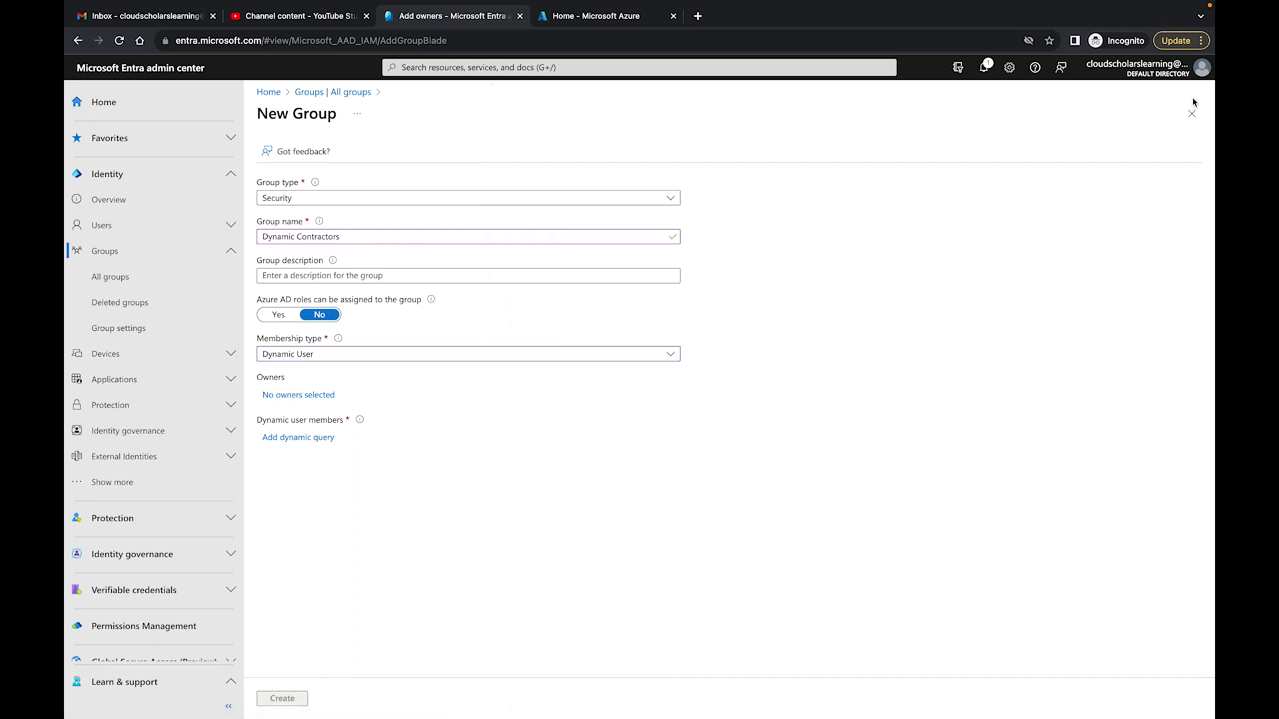
- Add a dynamic query to the group with the rule expression jobTitle Equals "Contractor"
left_click(308, 440)
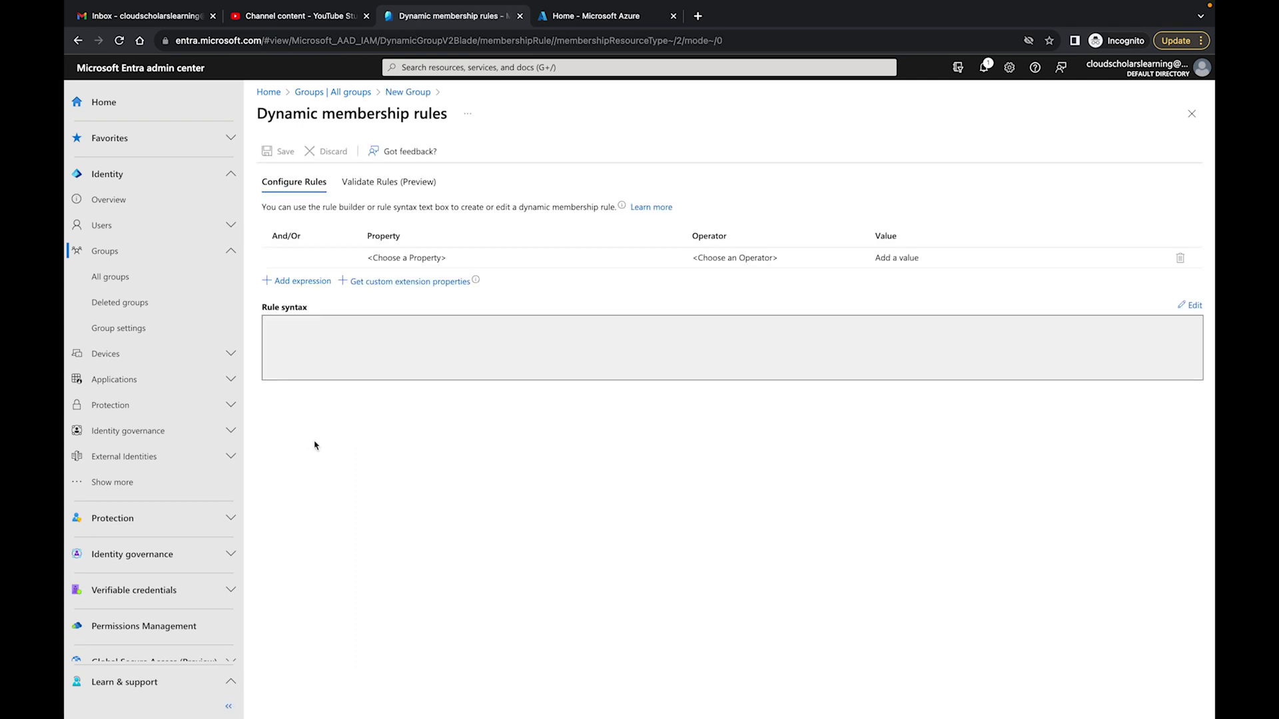
left_click(440, 259)
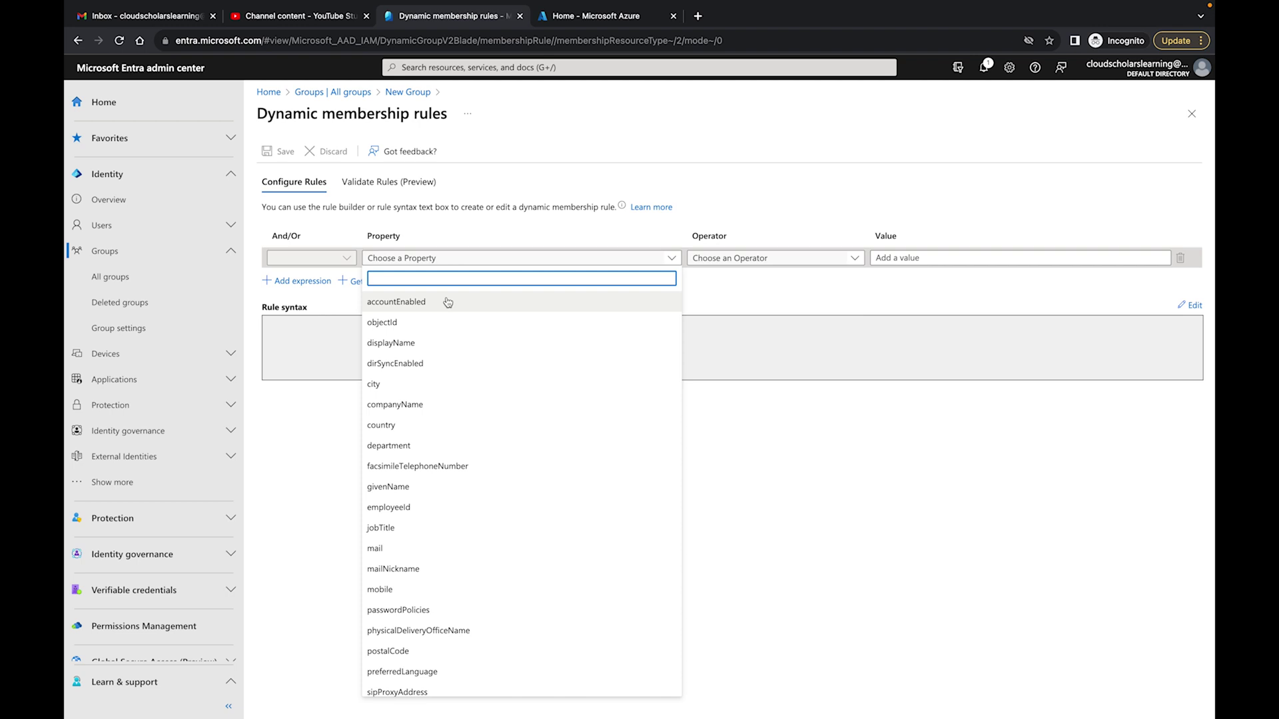
left_click(397, 528)
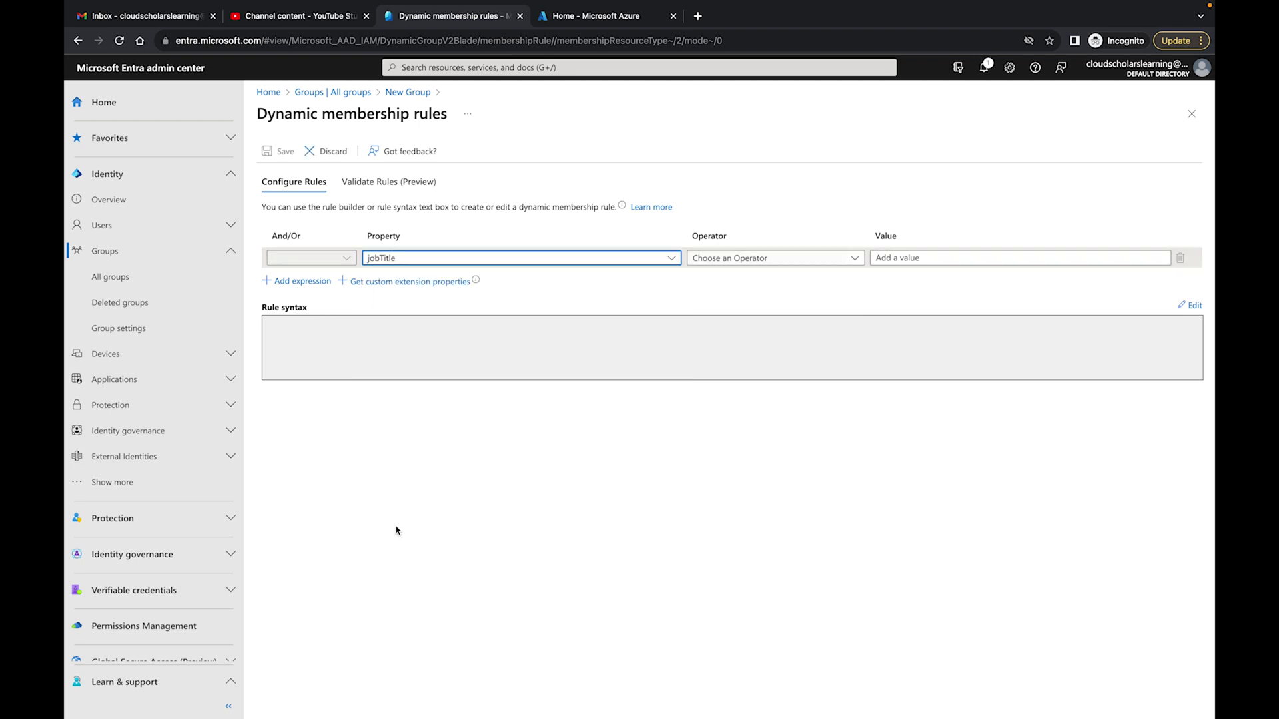
left_click(733, 264)
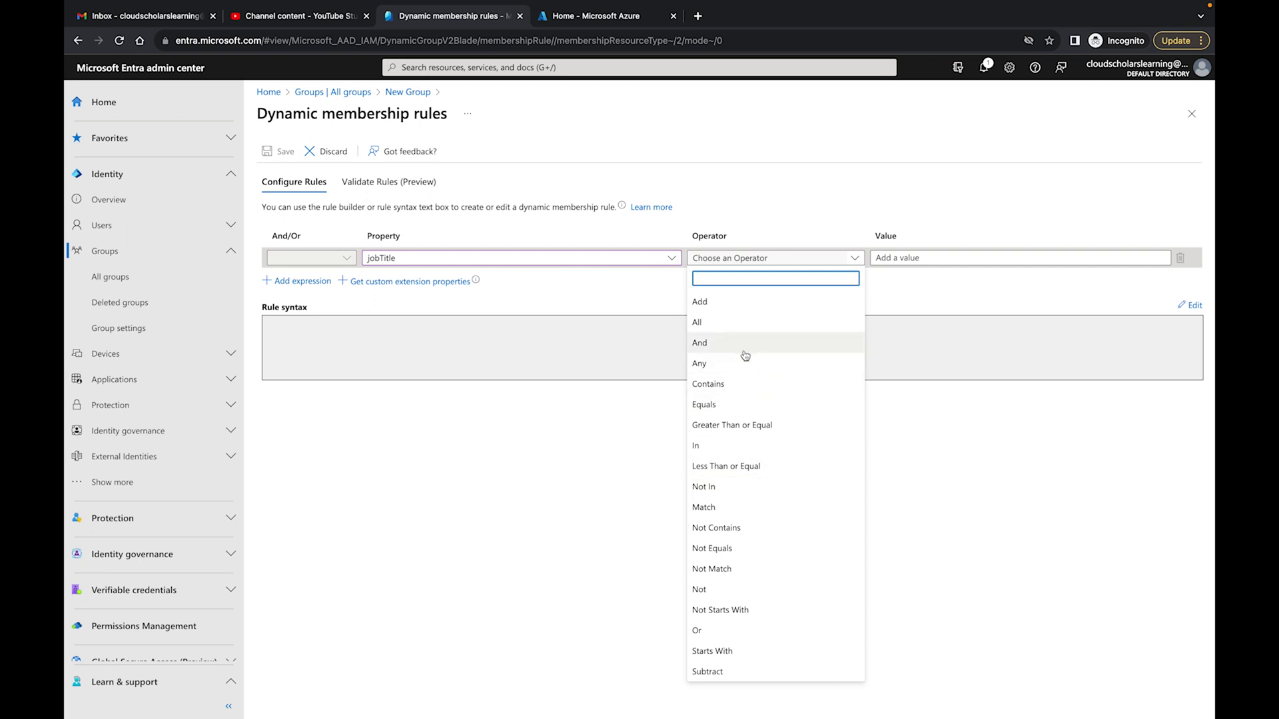
left_click(735, 403)
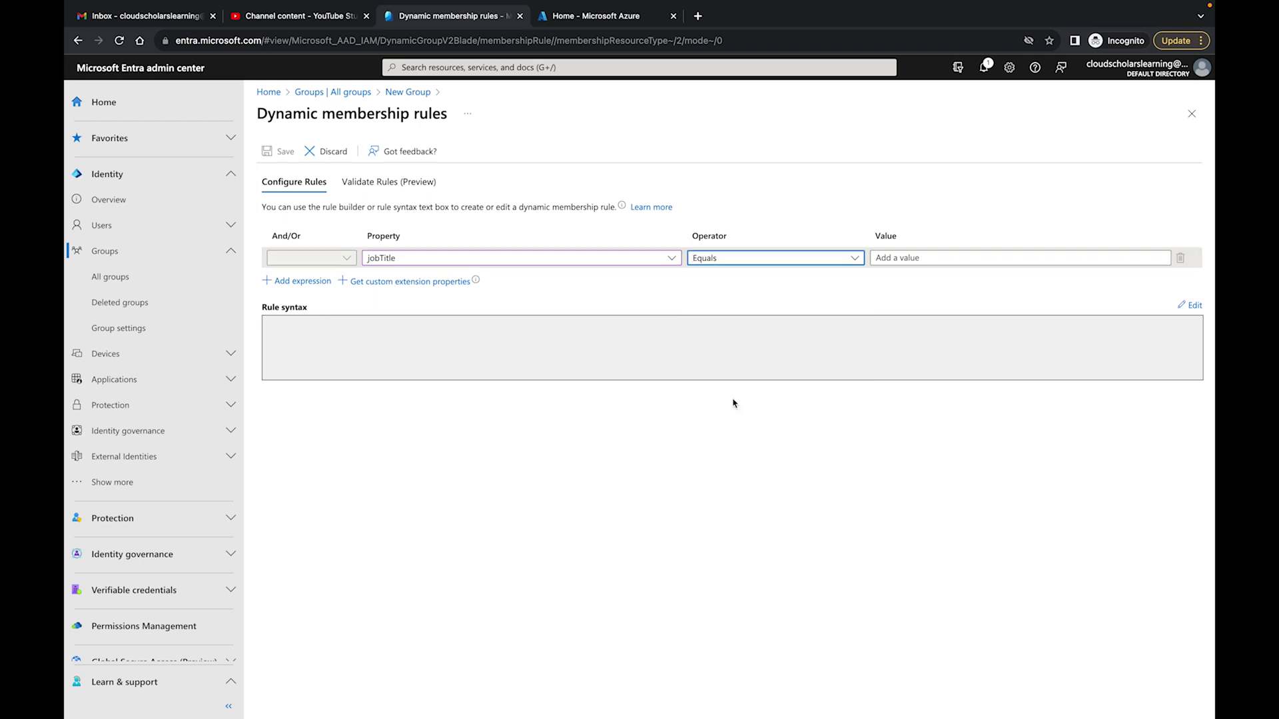
left_click(899, 263)
type("Cont")
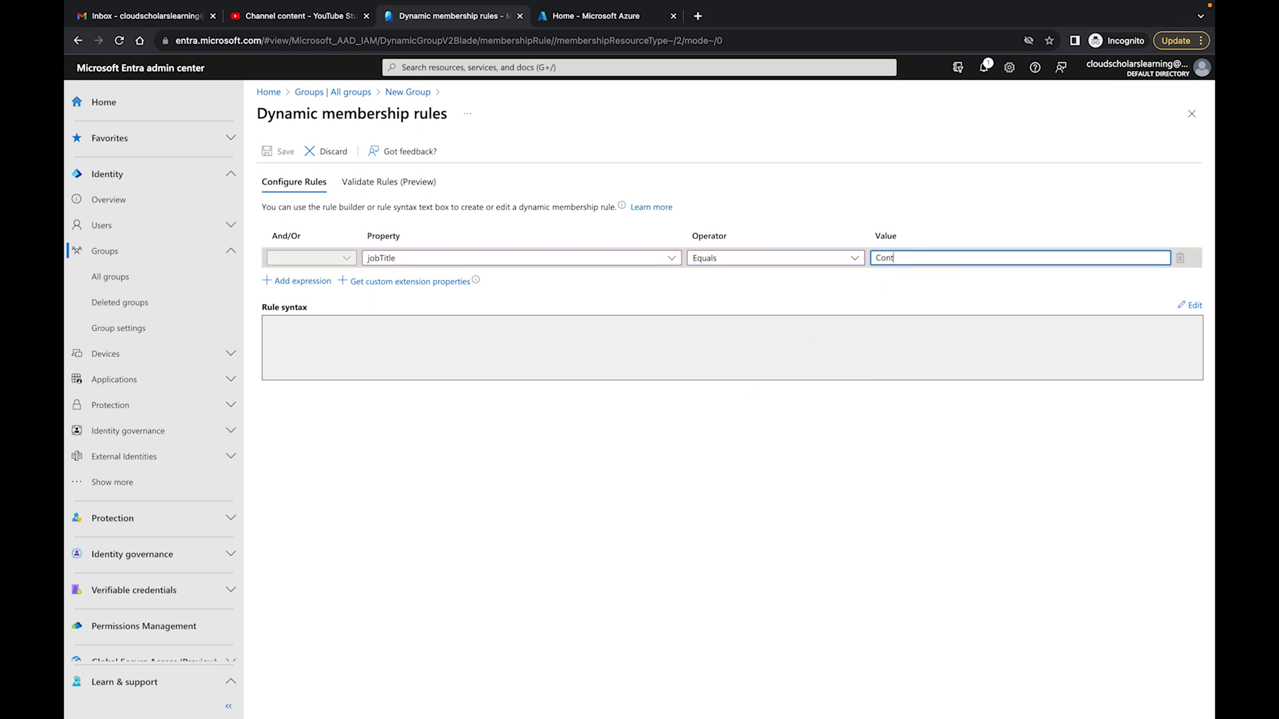
type("ractor")
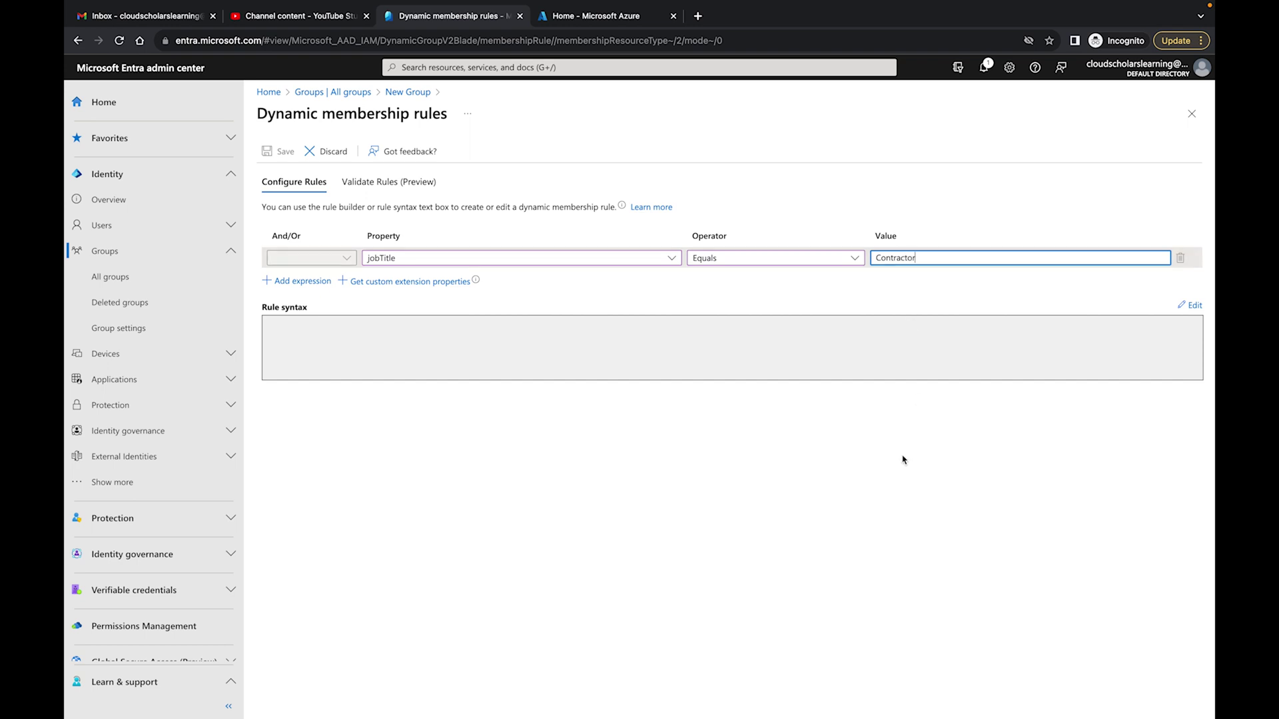
left_click(906, 462)
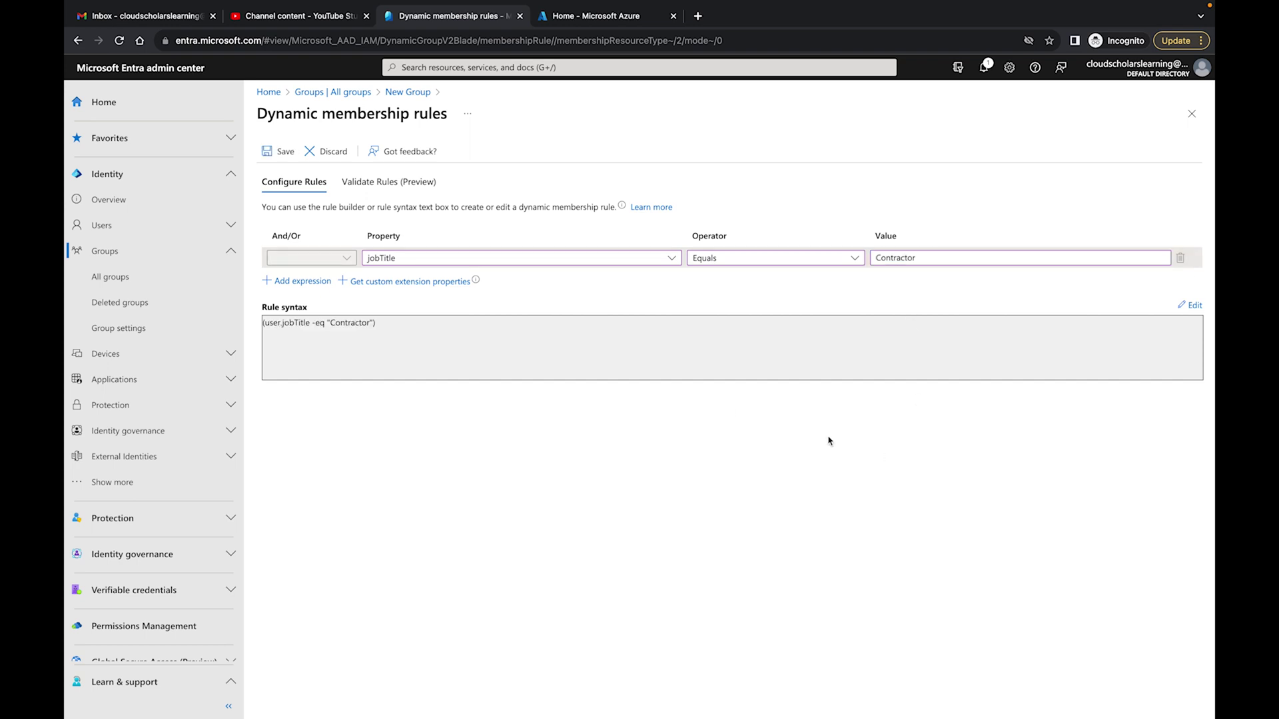
- Add a second rule expression joined with And and search its properties for "employ"
left_click(301, 283)
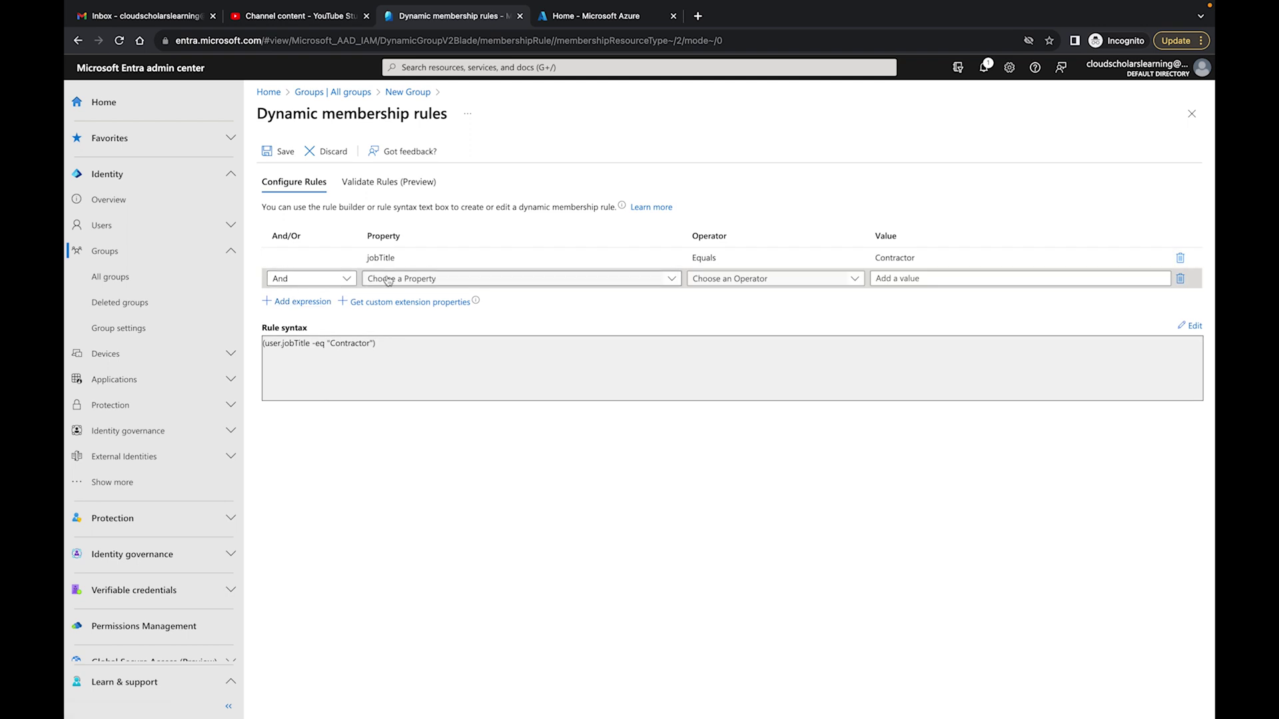
left_click(473, 284)
type("employ")
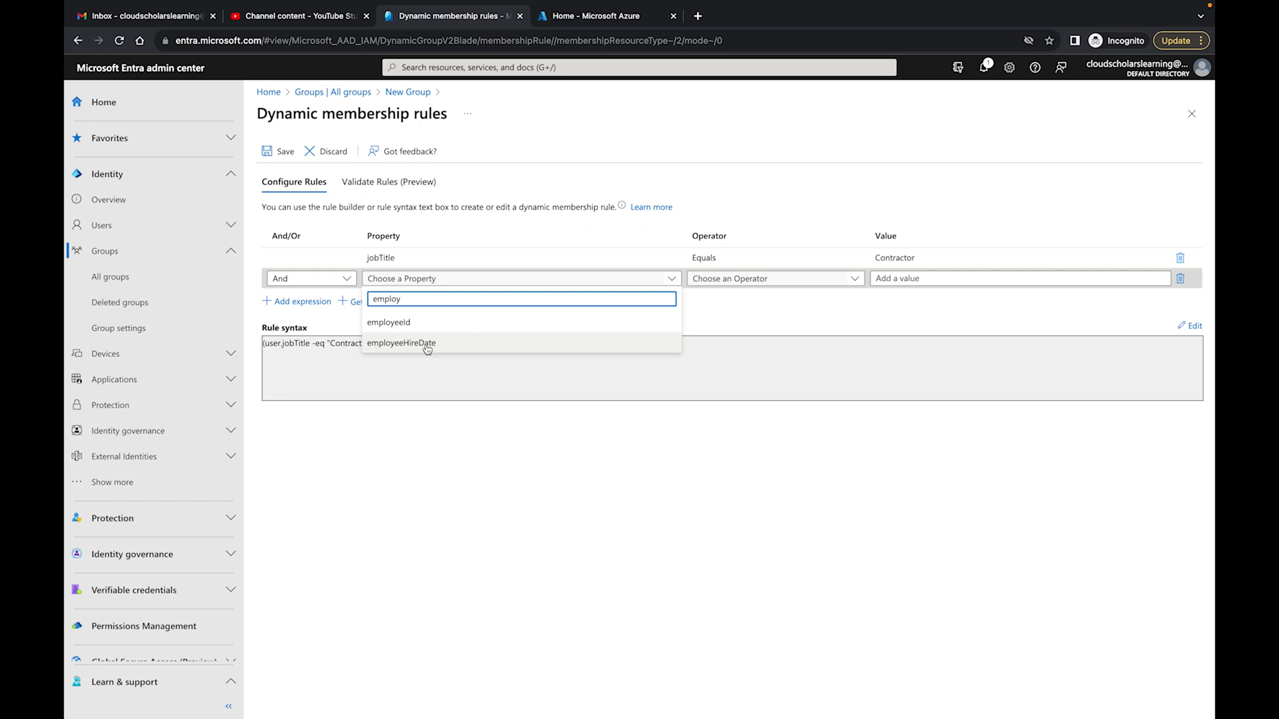
left_click(559, 471)
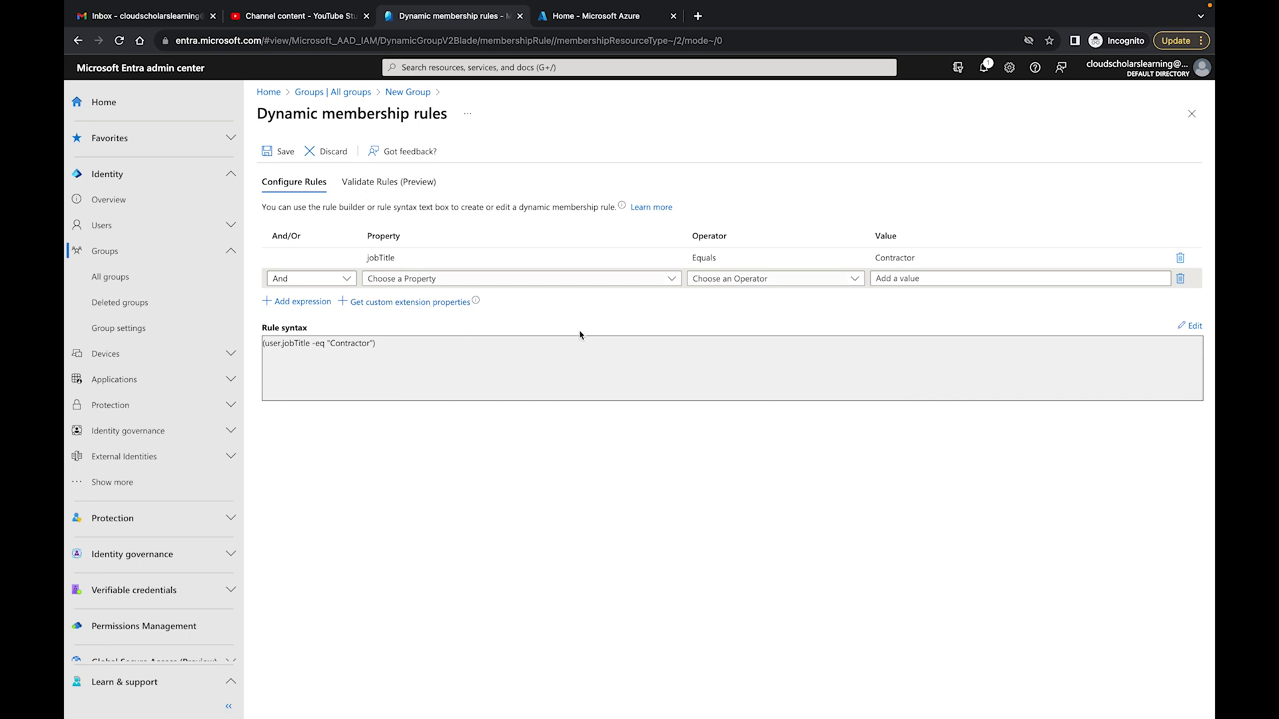
- Examine the full list of properties available for the second rule expression, including the extension attributes
left_click(437, 283)
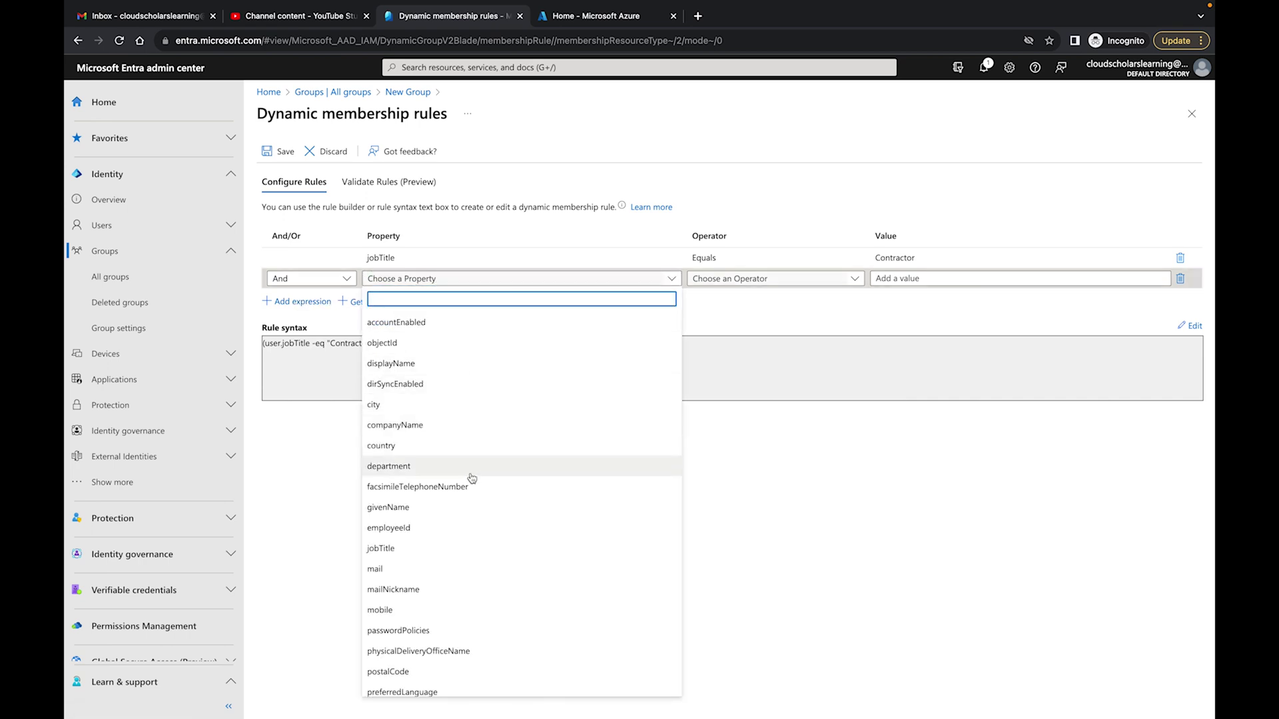
scroll(471, 469, "down", 1)
scroll(474, 556, "down", 4)
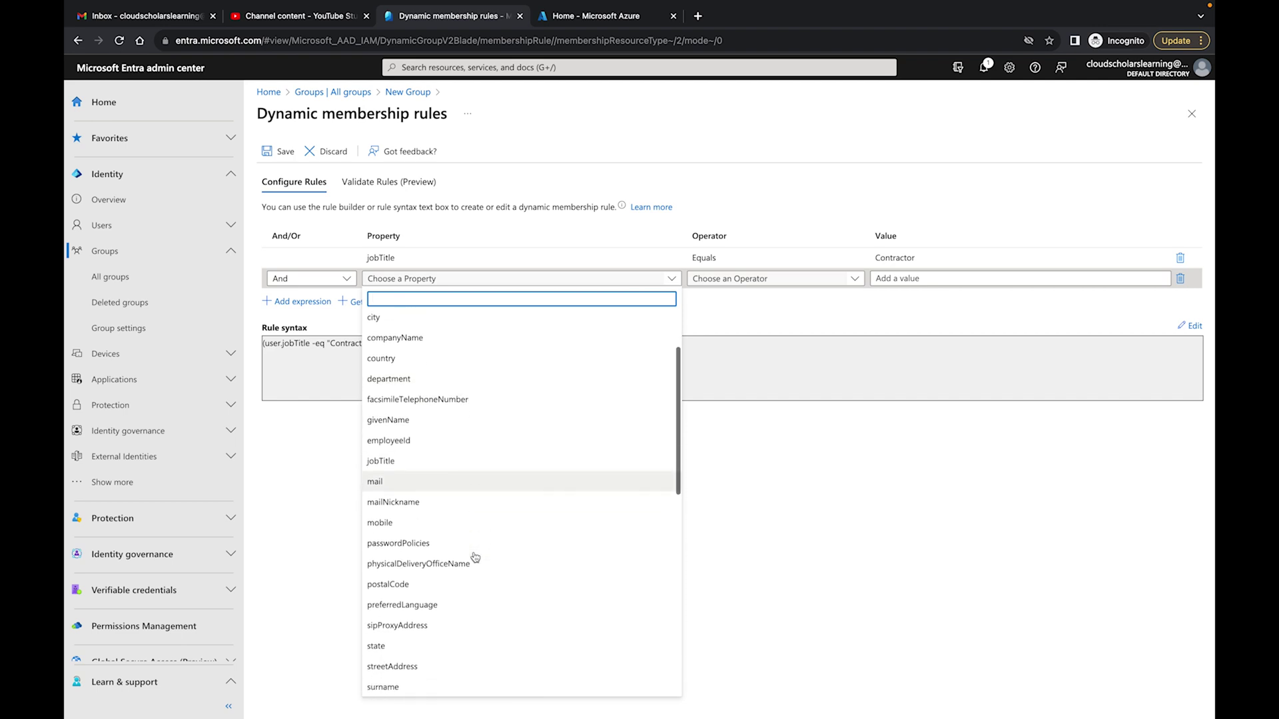
scroll(474, 557, "down", 5)
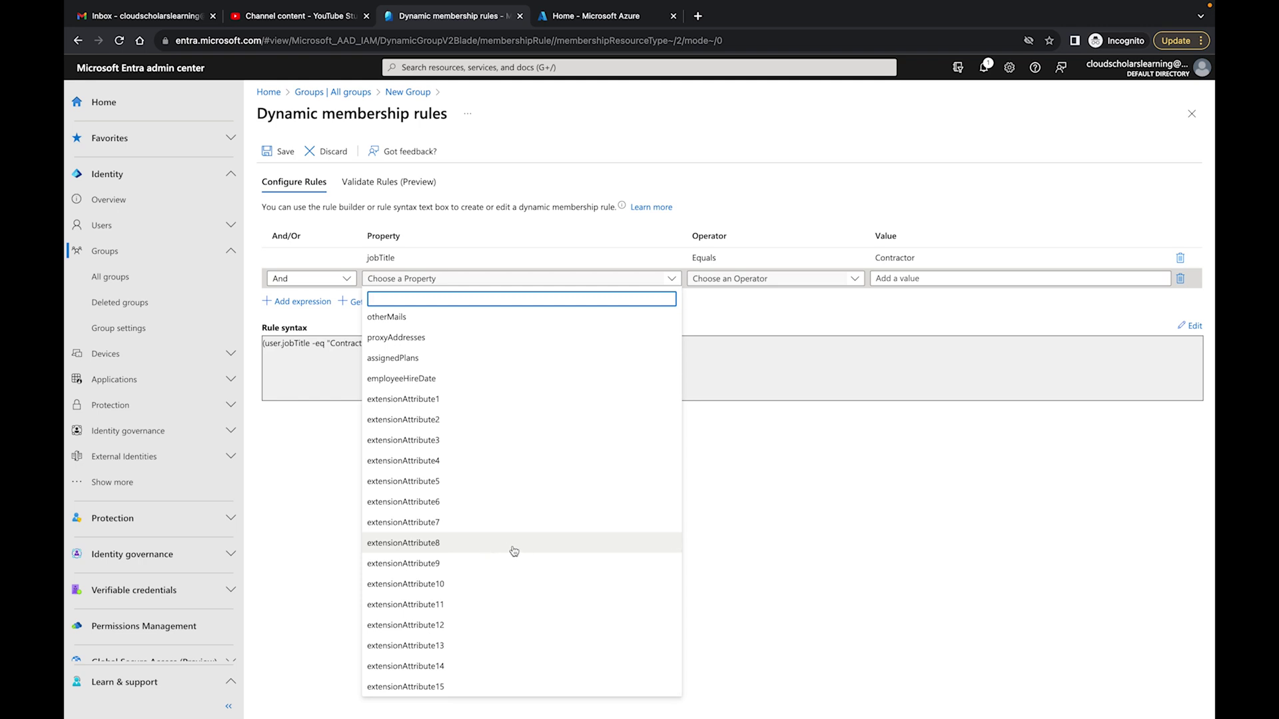
scroll(517, 553, "up", 1)
scroll(517, 553, "up", 5)
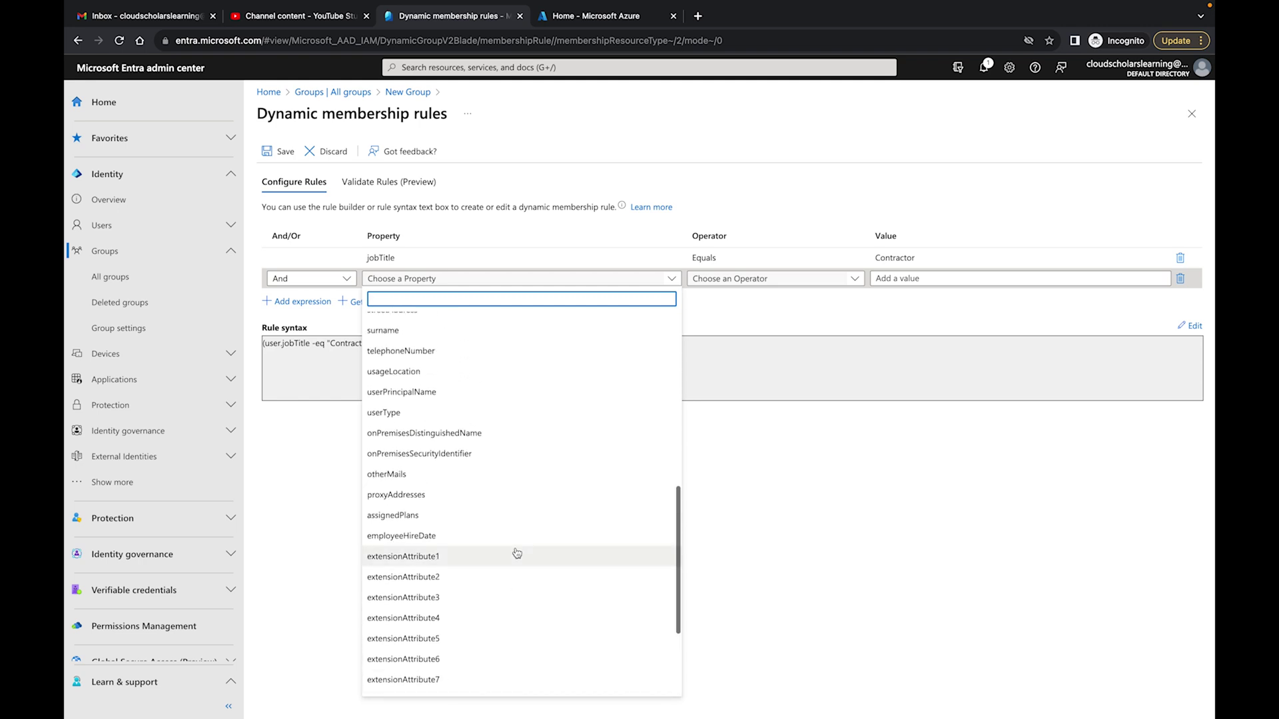
left_click(767, 491)
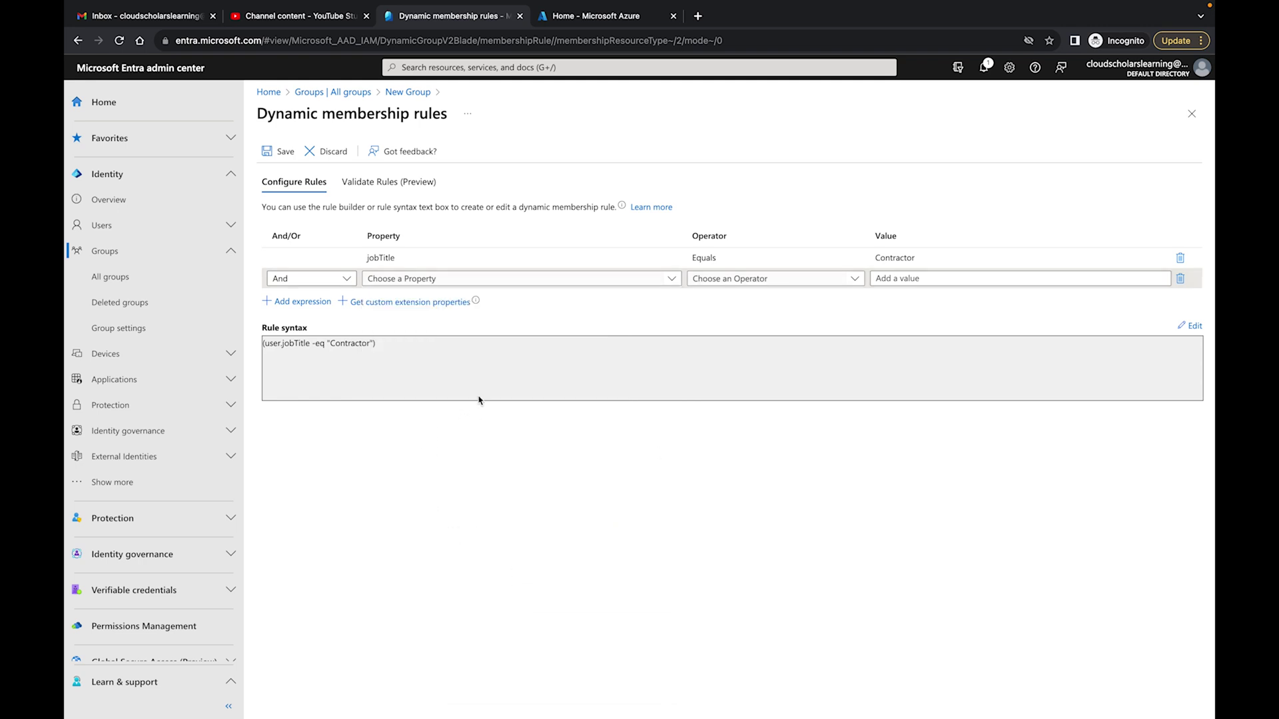
- Check the option for getting custom extension properties and delete the empty second expression from the rule
left_click(401, 303)
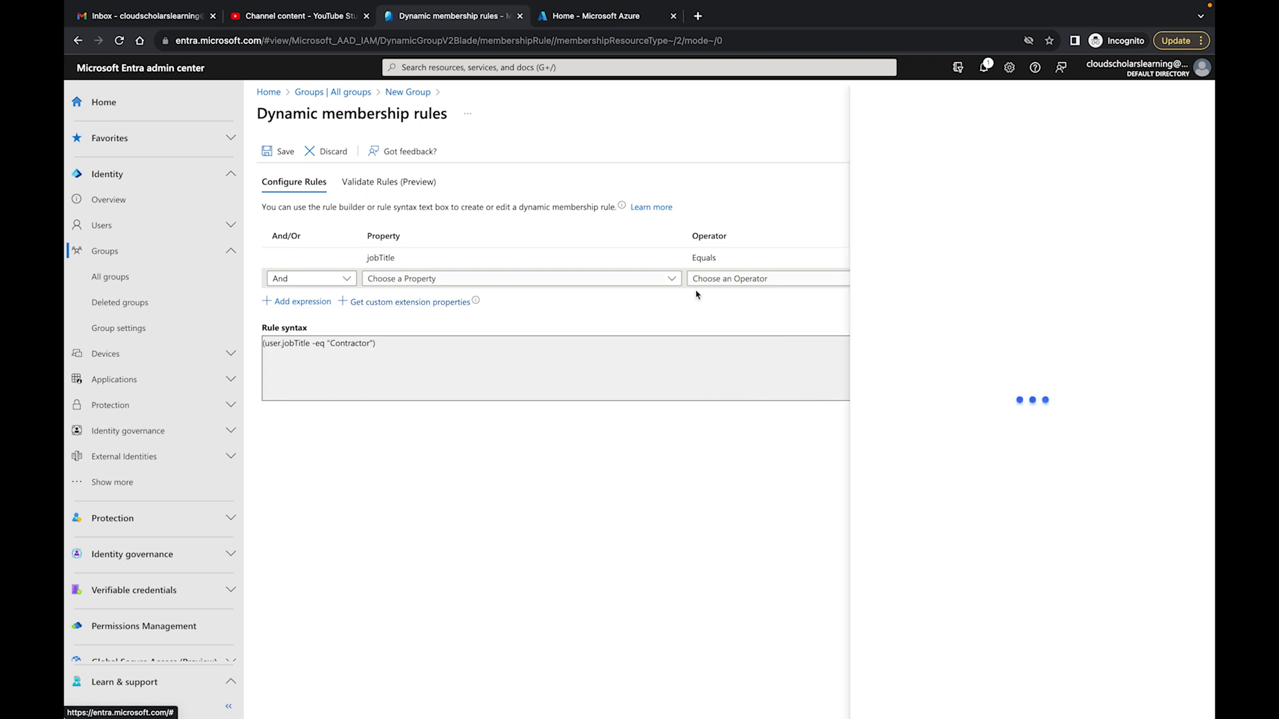
left_click(1192, 96)
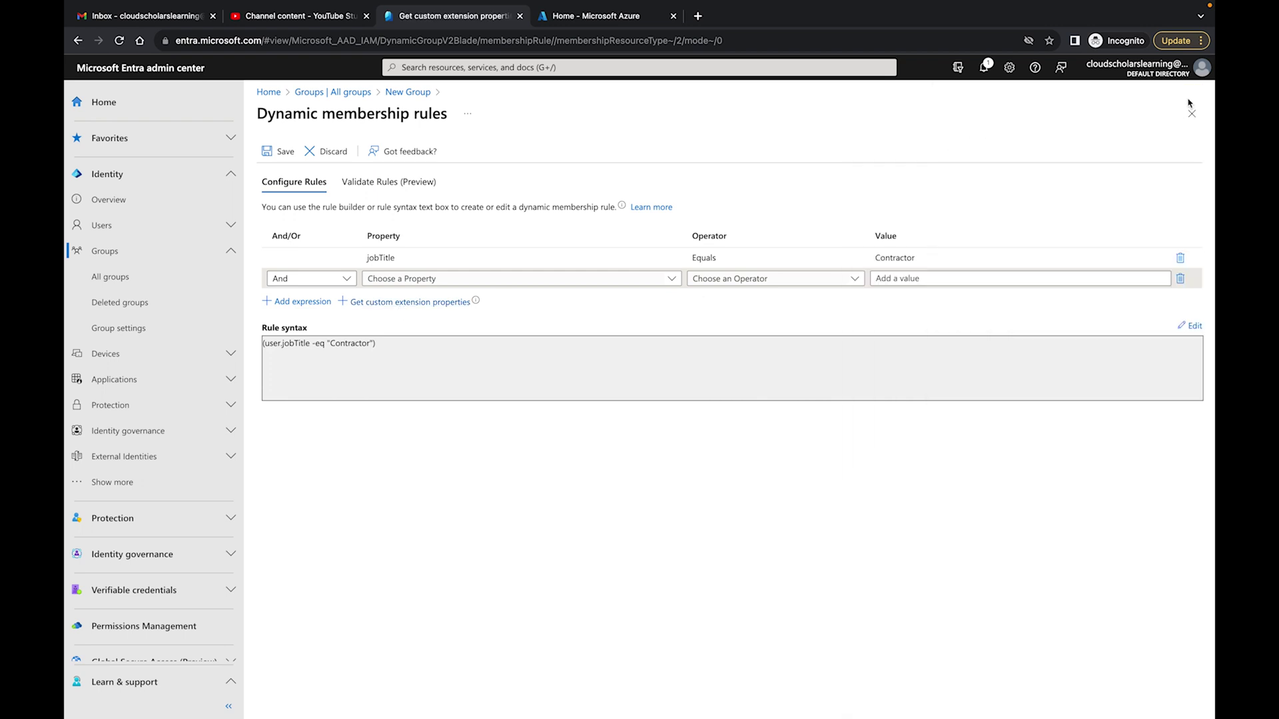
left_click(528, 282)
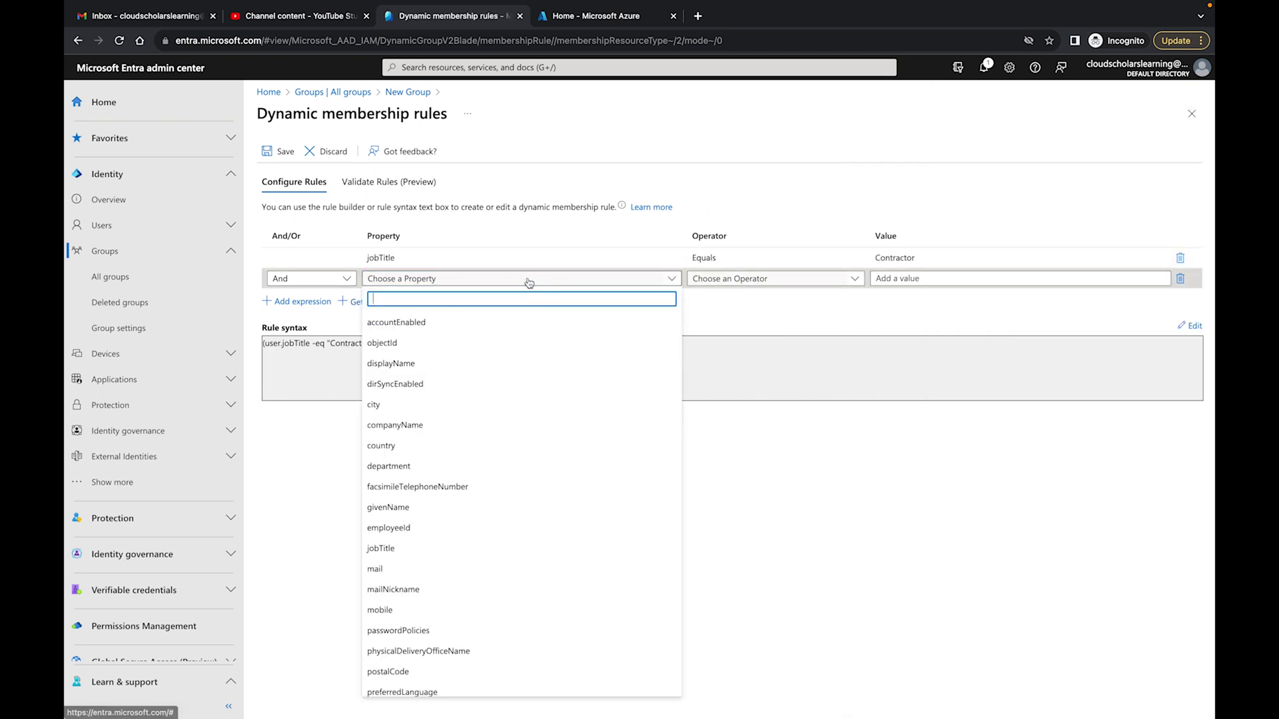
left_click(762, 409)
left_click(1179, 278)
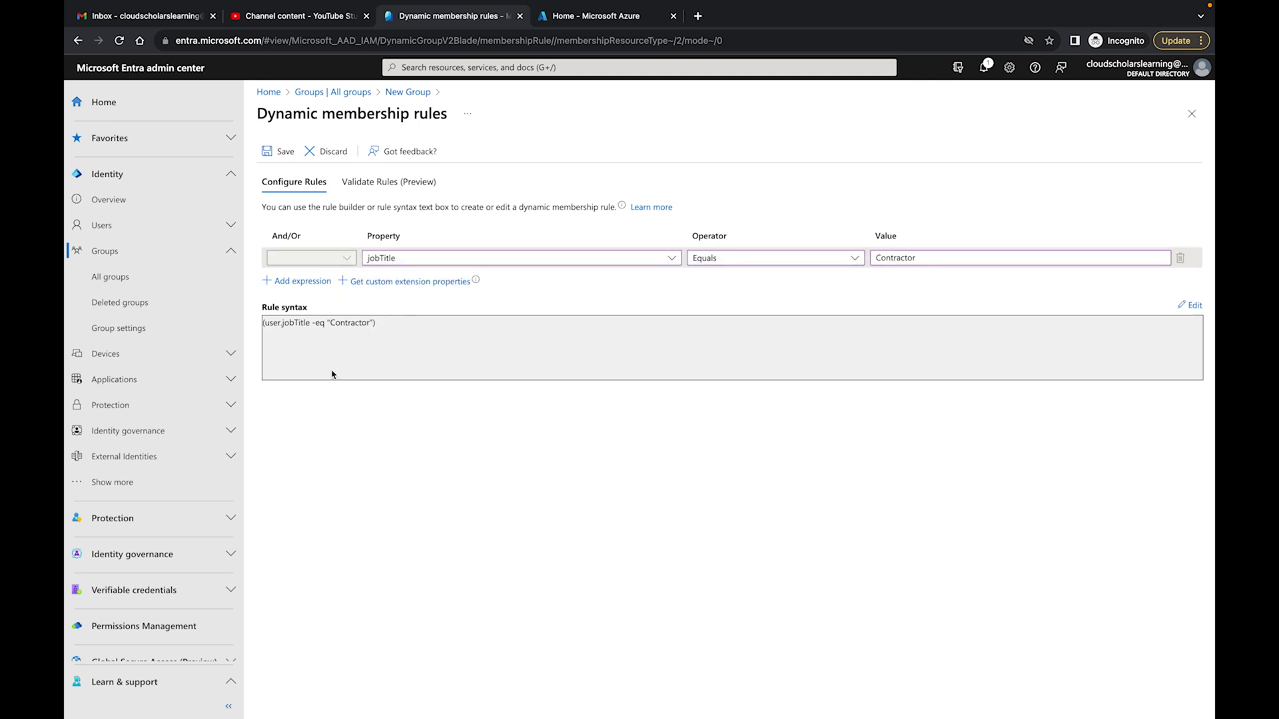
- Save the dynamic membership rule and create the Dynamic Contractors group
left_click(282, 152)
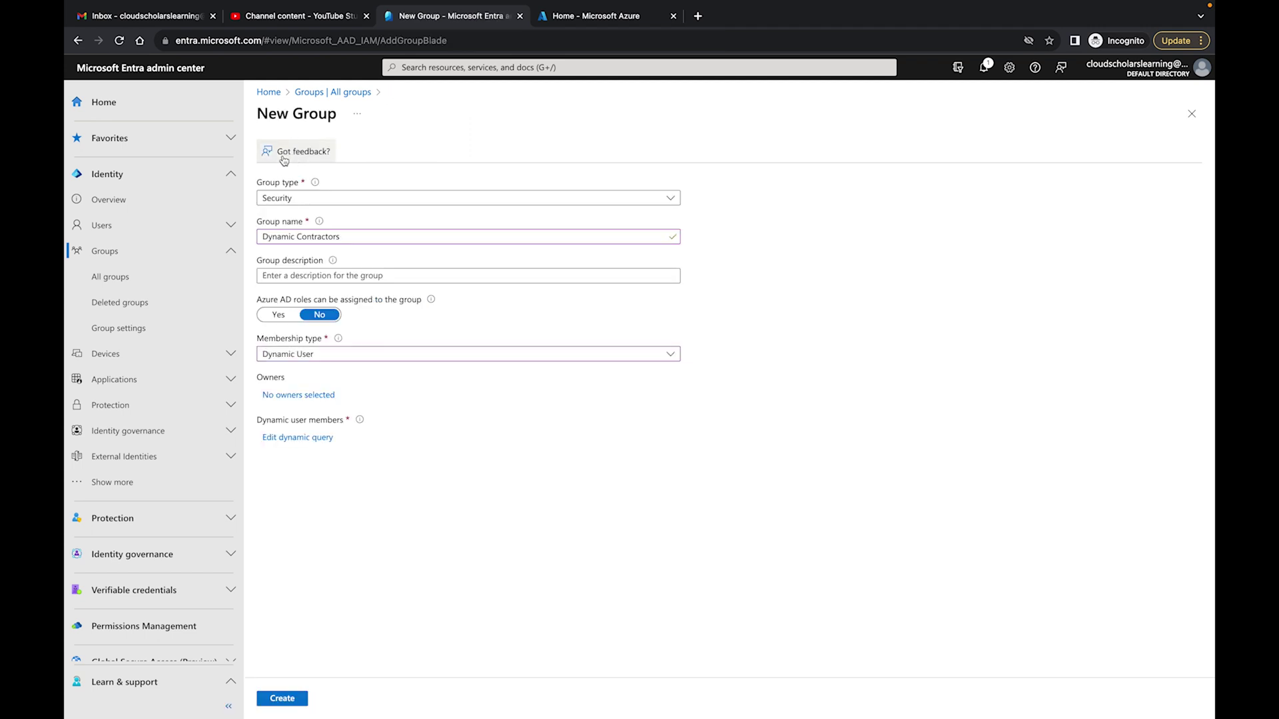
left_click(282, 697)
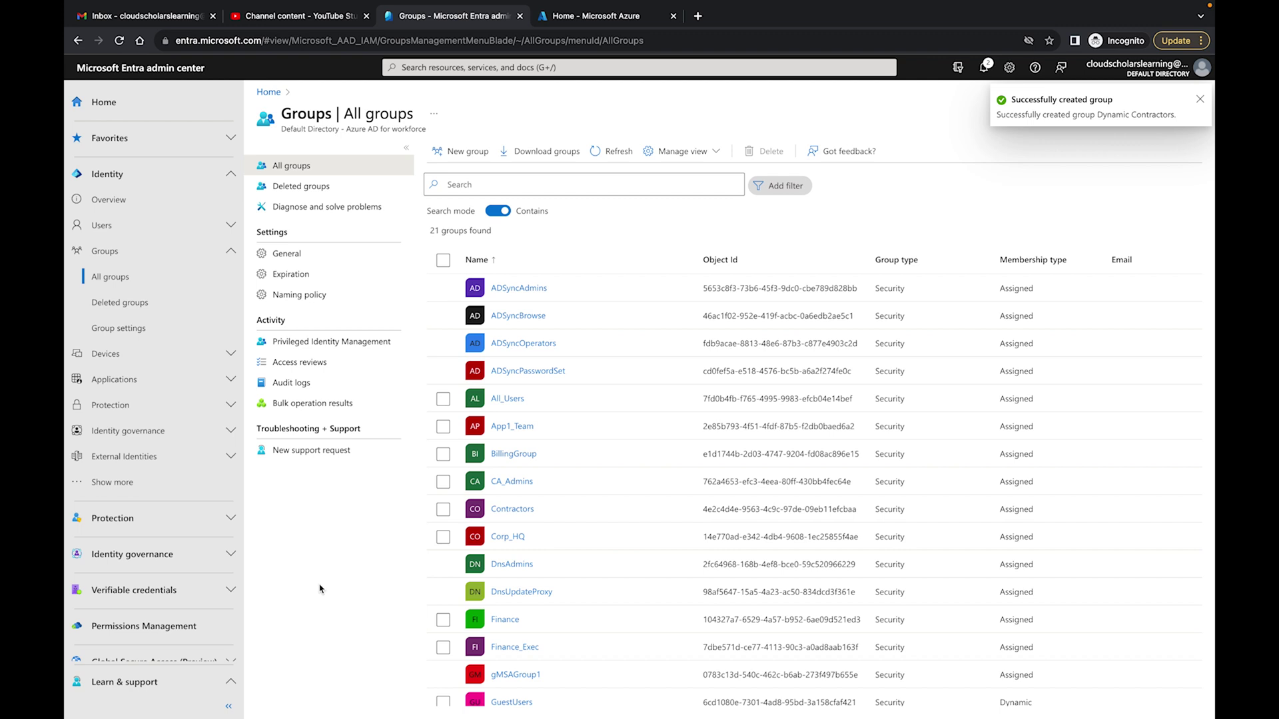
scroll(970, 465, "down", 3)
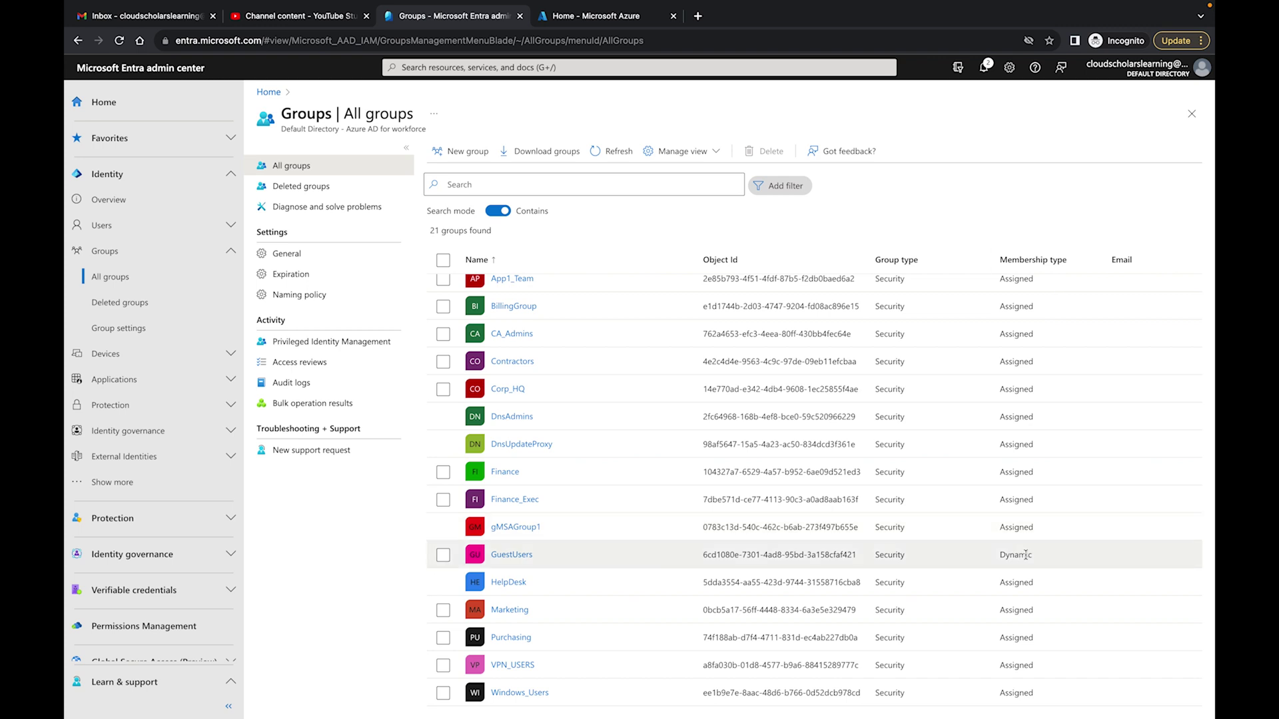
scroll(1019, 466, "up", 3)
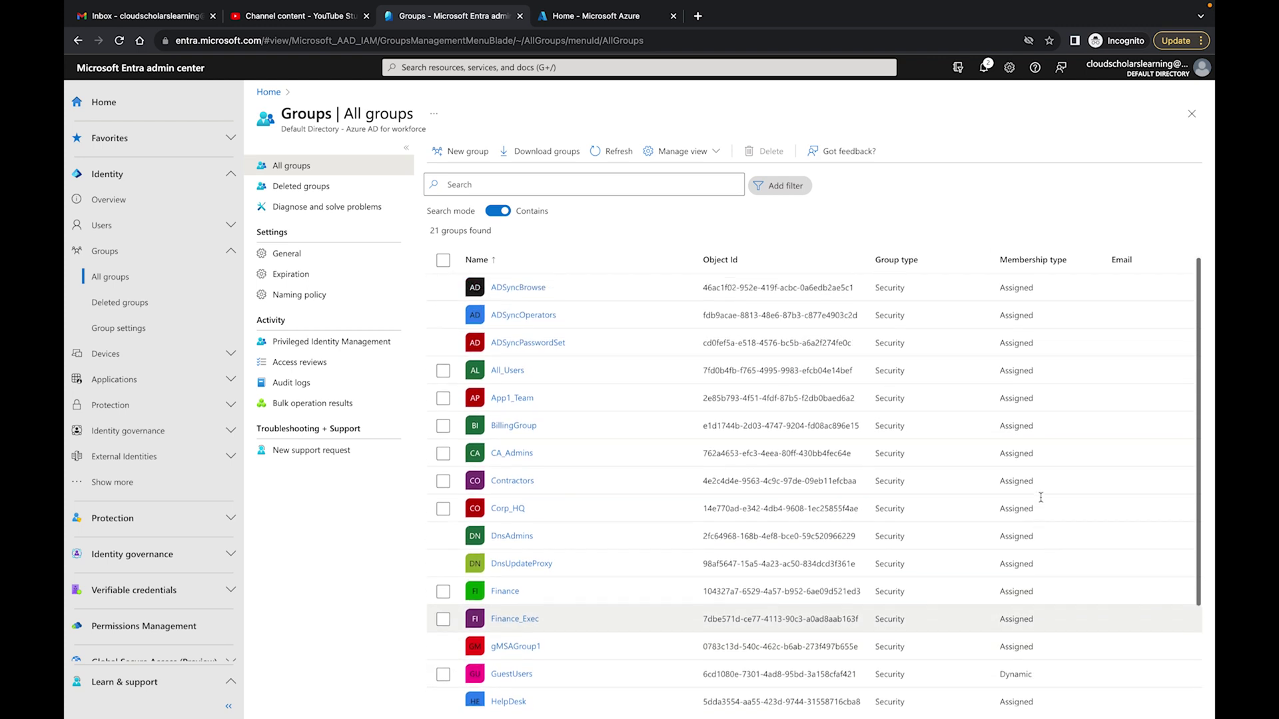
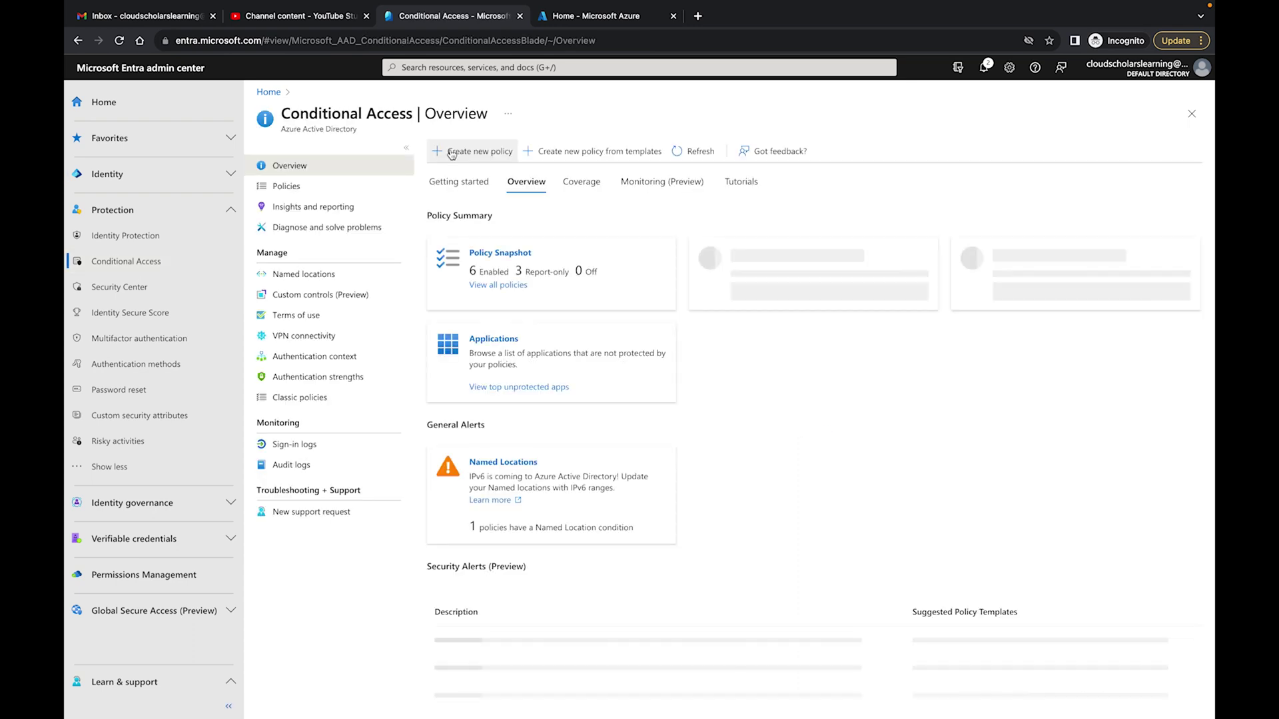
- Start a new Conditional Access policy named "Testing Dynamic Contractors" and include the Dynamic Contractors group in its user assignments
left_click(451, 154)
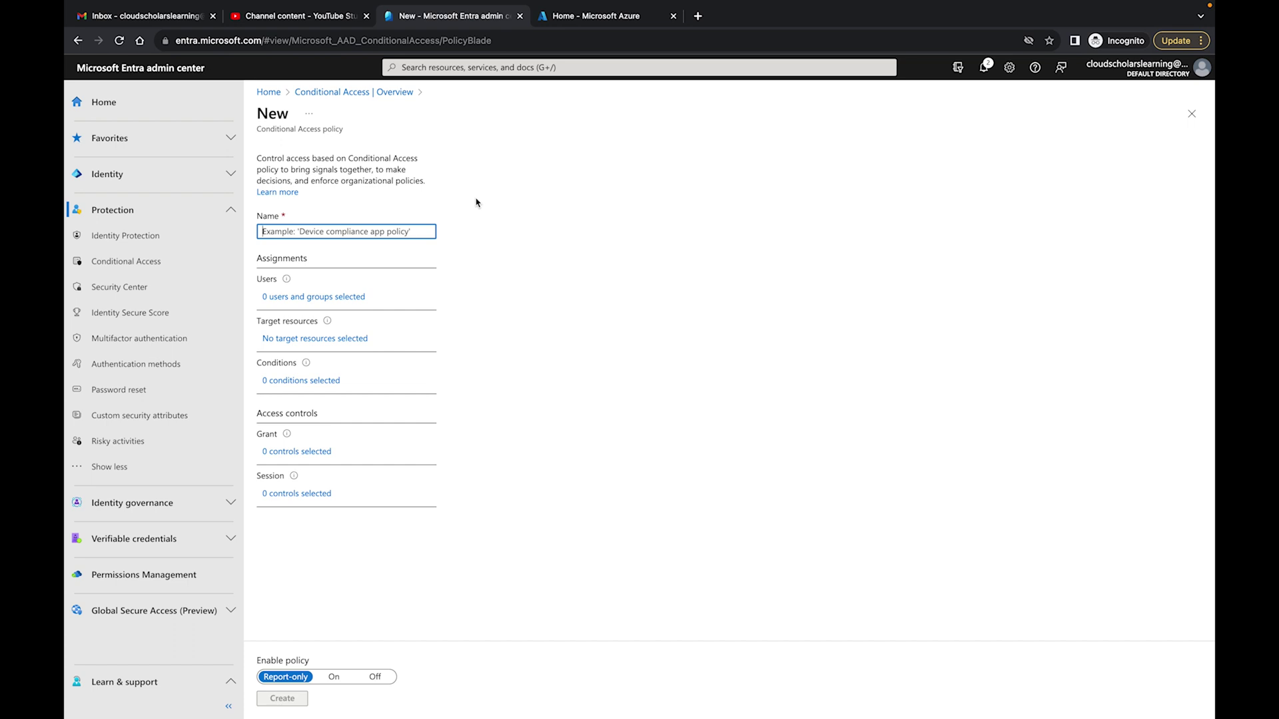
type("Testing Dynamic Contractors")
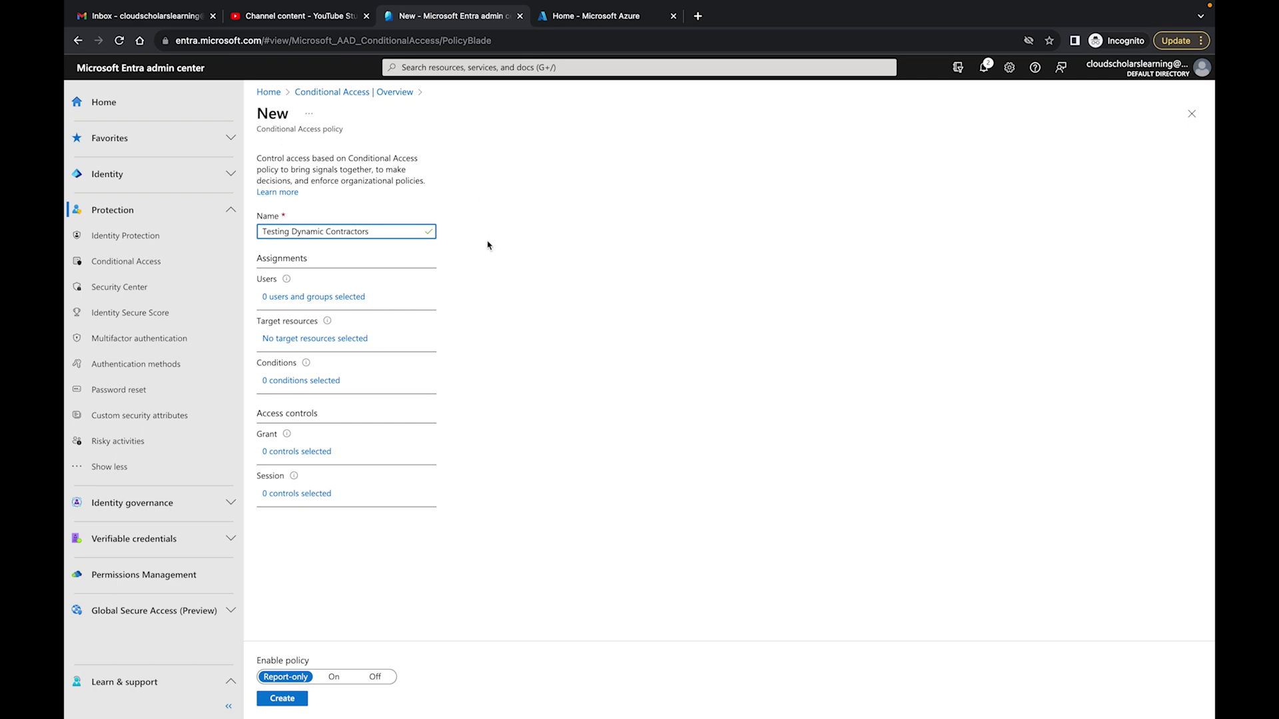
left_click(348, 298)
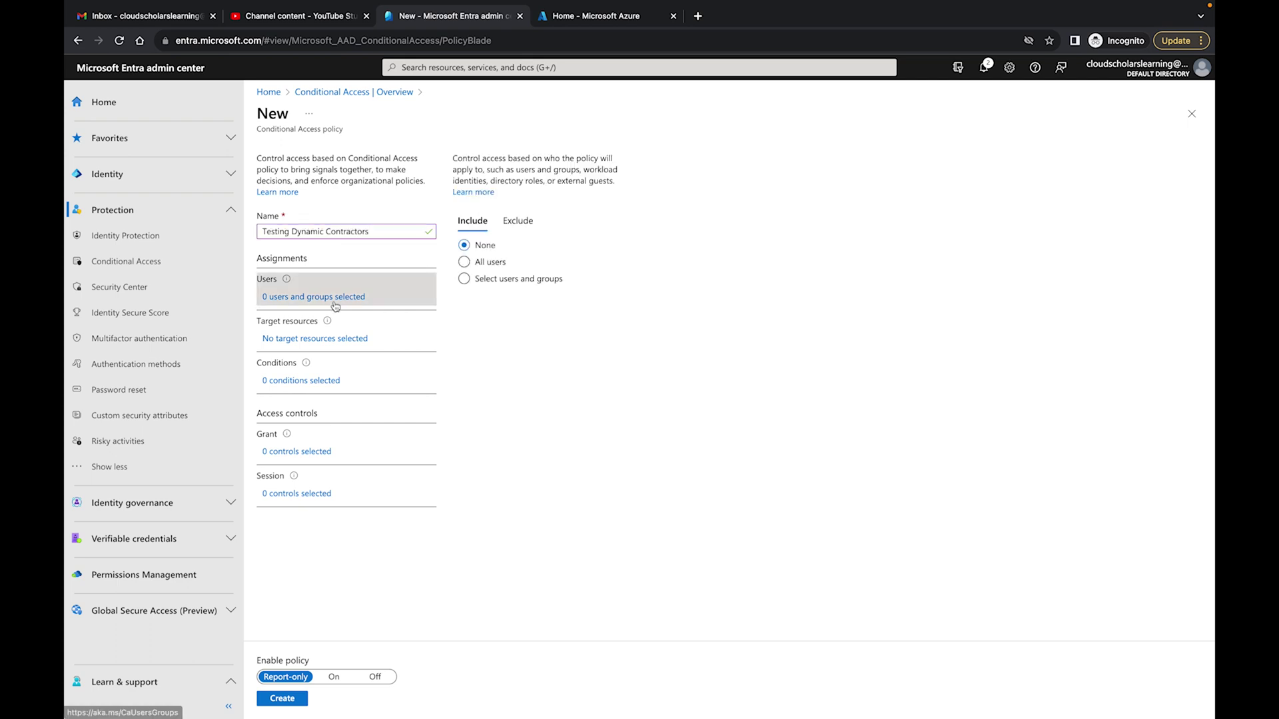
left_click(500, 278)
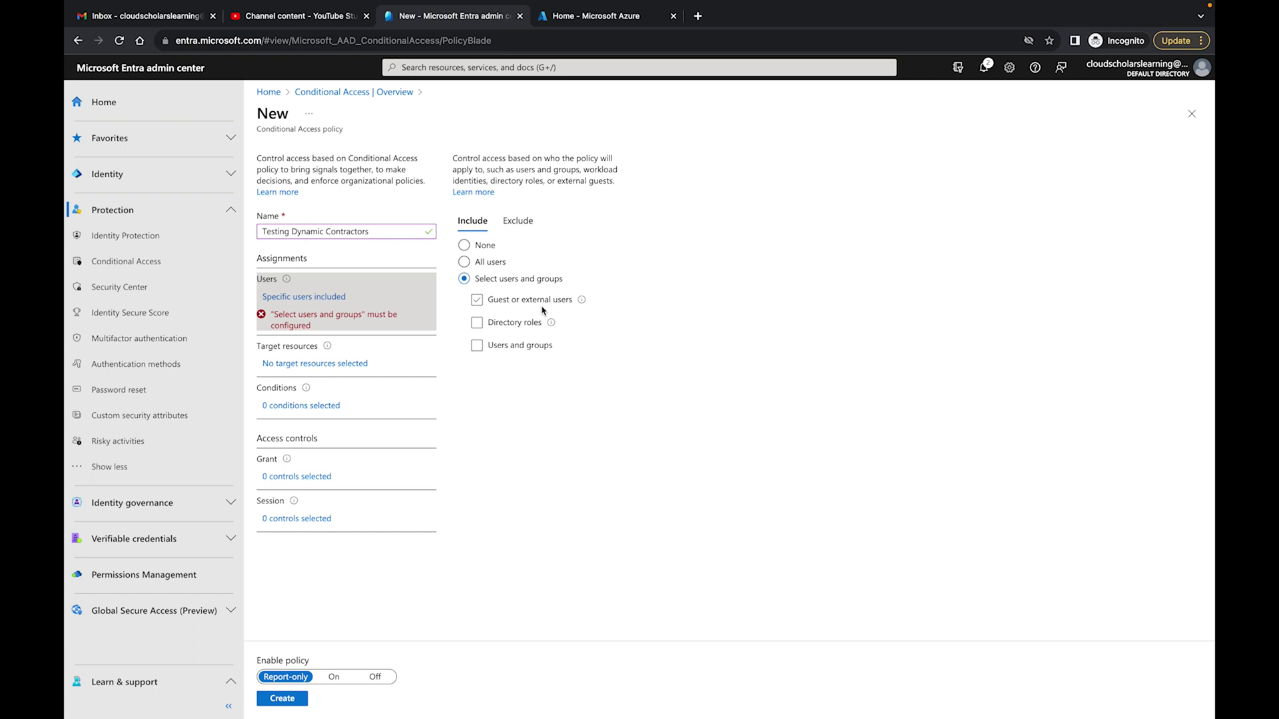
left_click(511, 349)
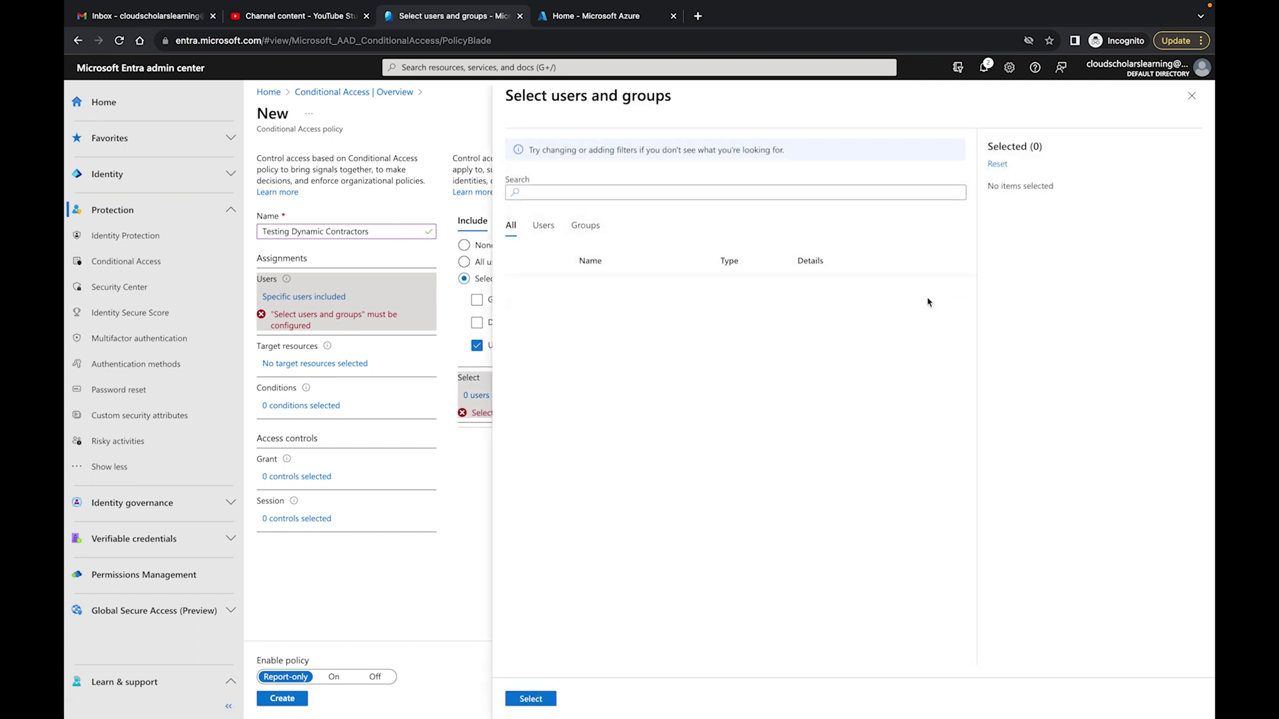
left_click(694, 193)
type("contracto")
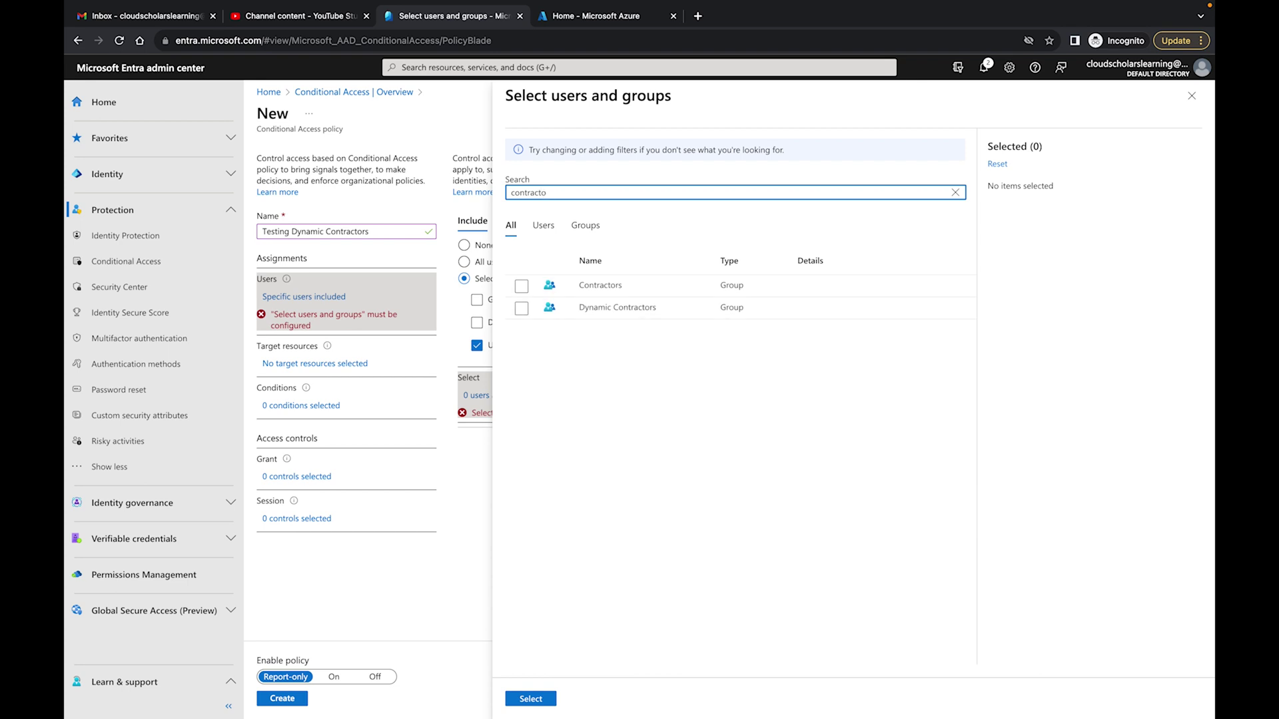
left_click(549, 309)
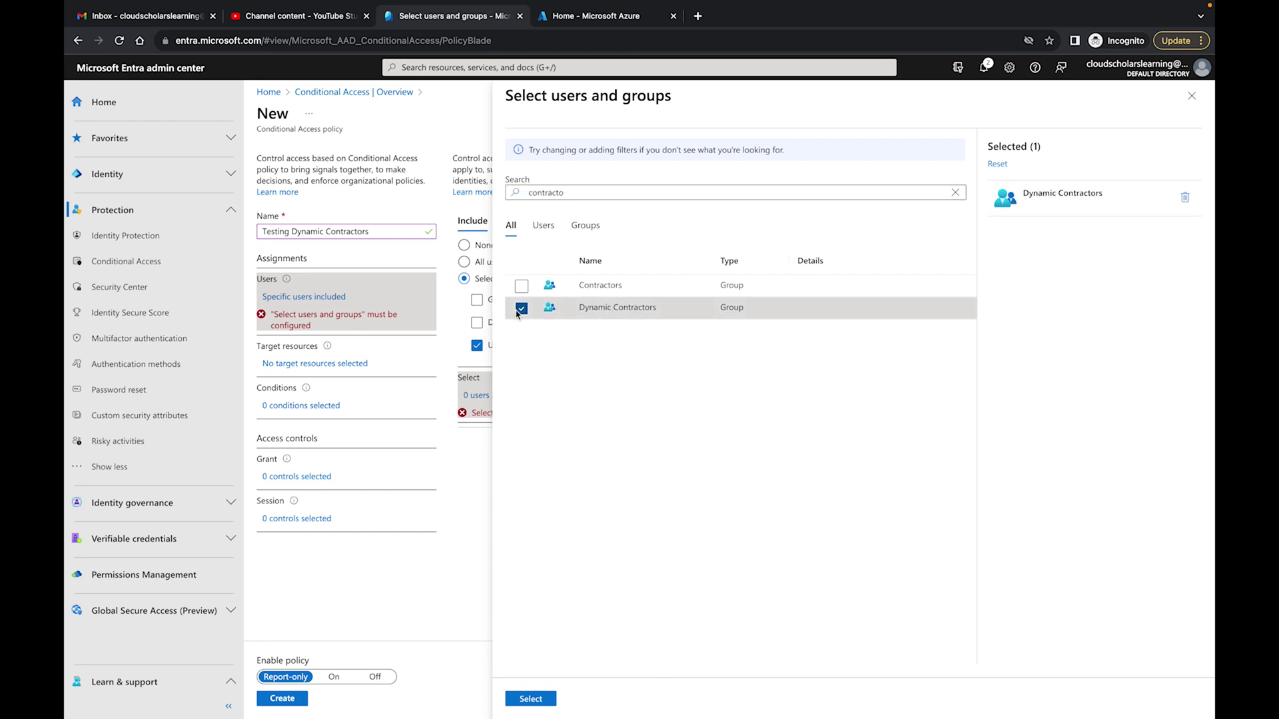
left_click(542, 697)
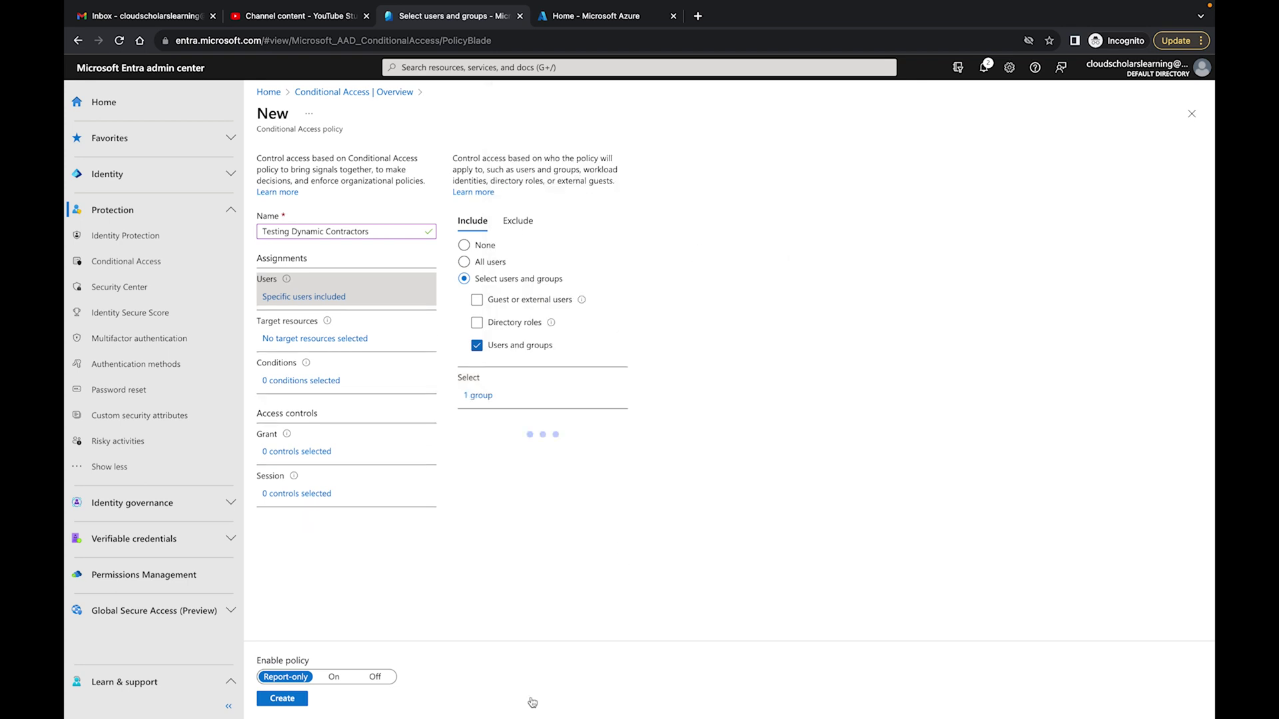
- Target all cloud apps with the policy and configure its user risk condition for the Medium level
left_click(308, 340)
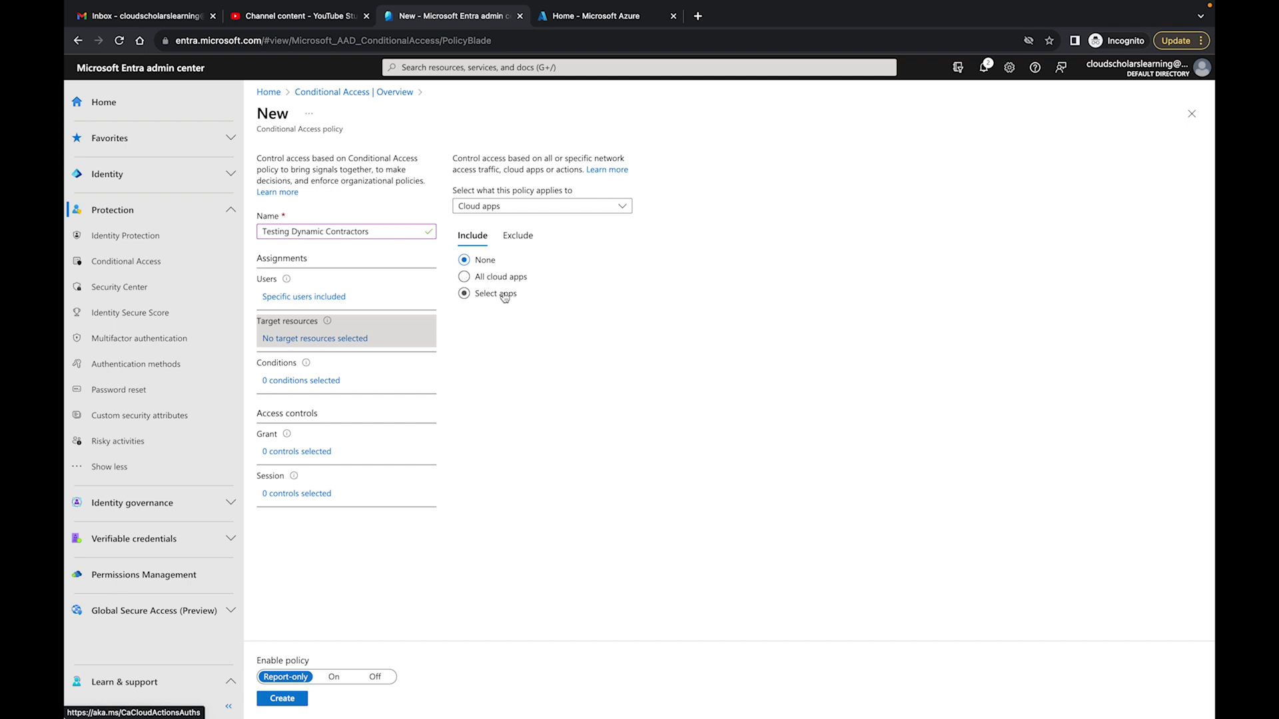
left_click(487, 278)
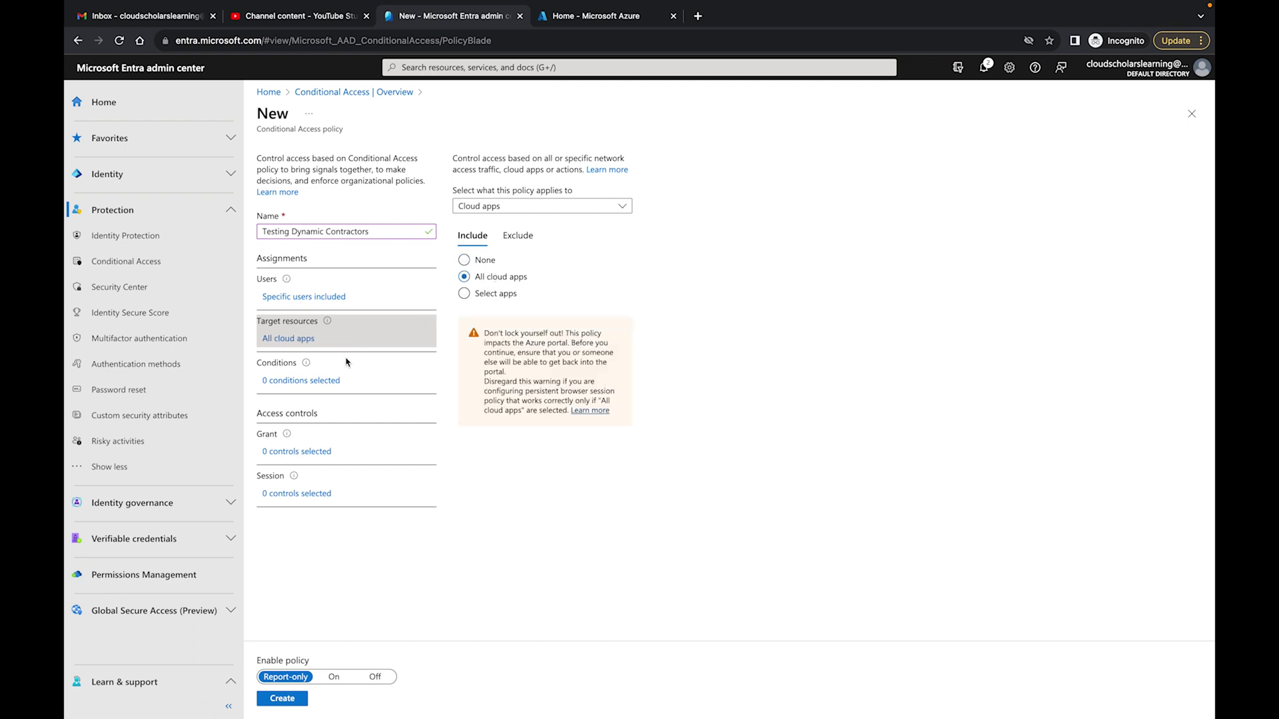
left_click(303, 381)
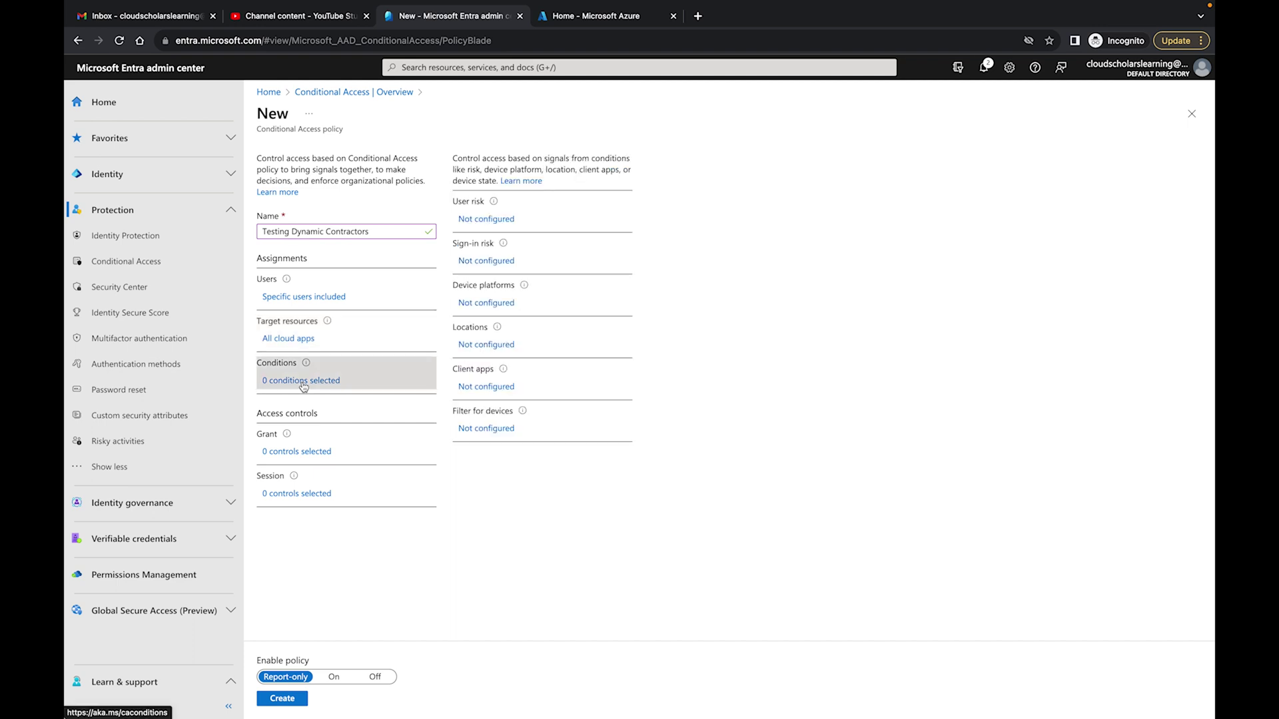
left_click(501, 219)
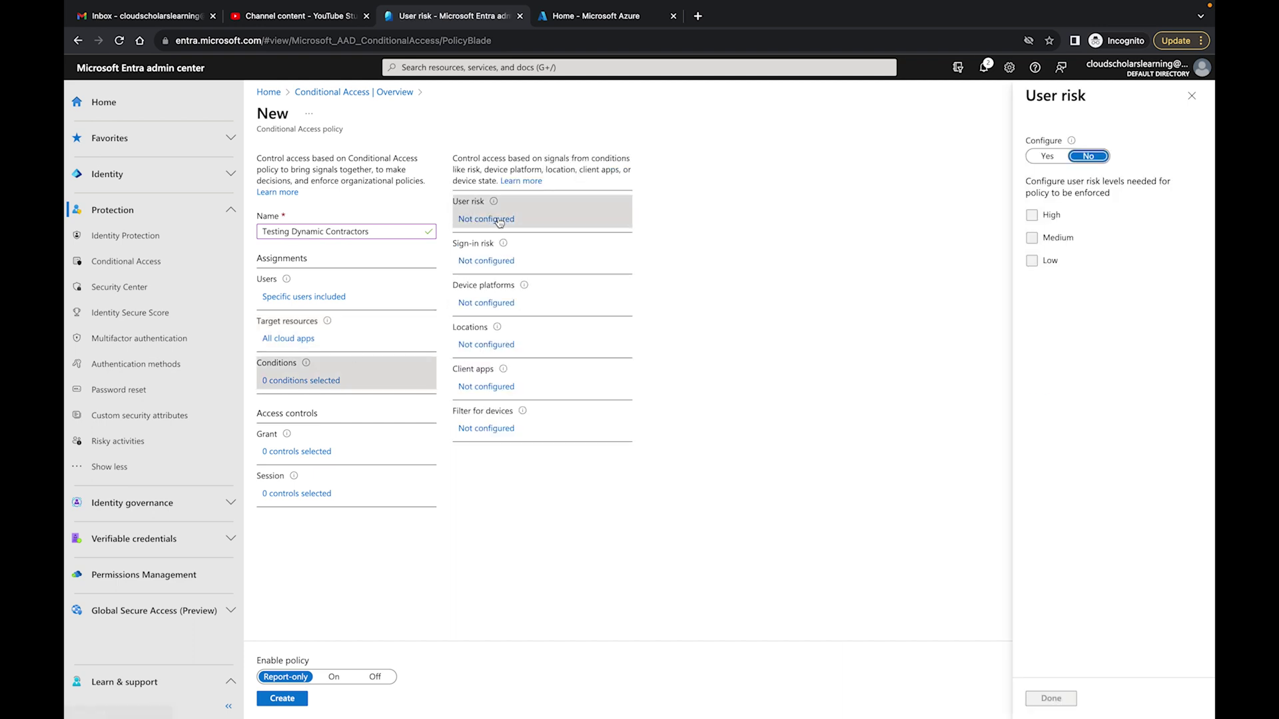
left_click(1047, 156)
left_click(1033, 238)
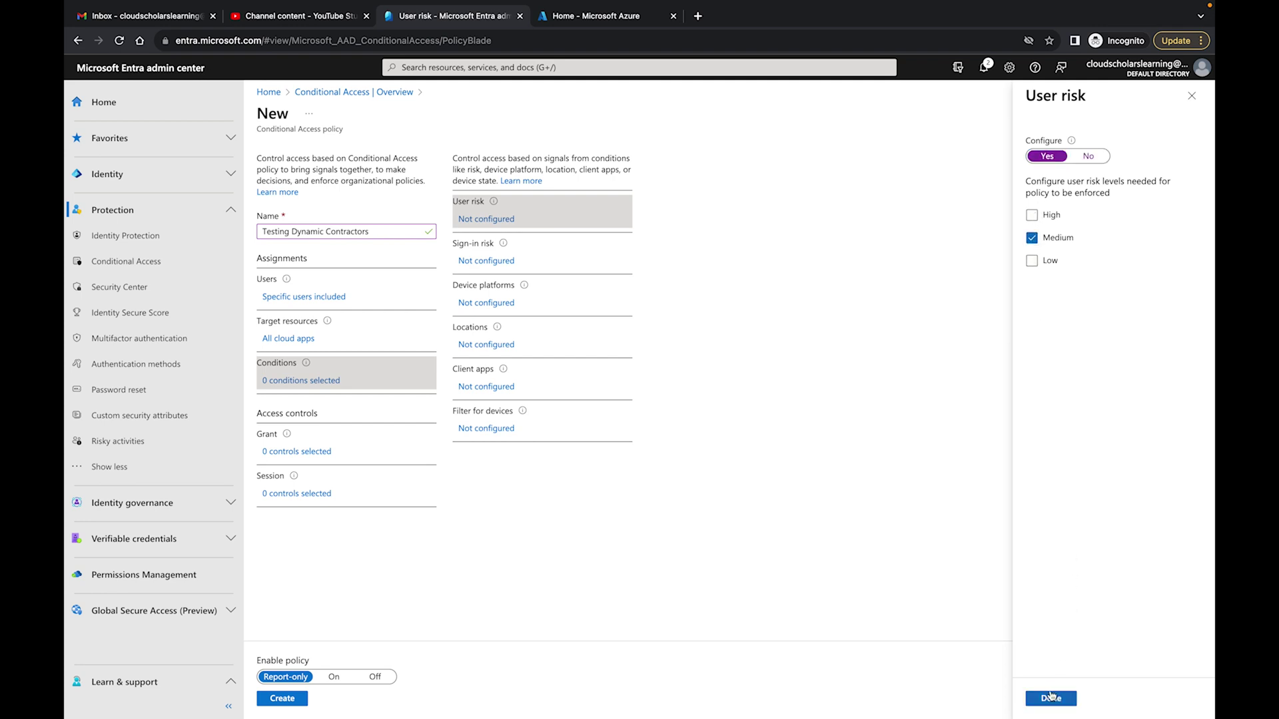
left_click(1051, 698)
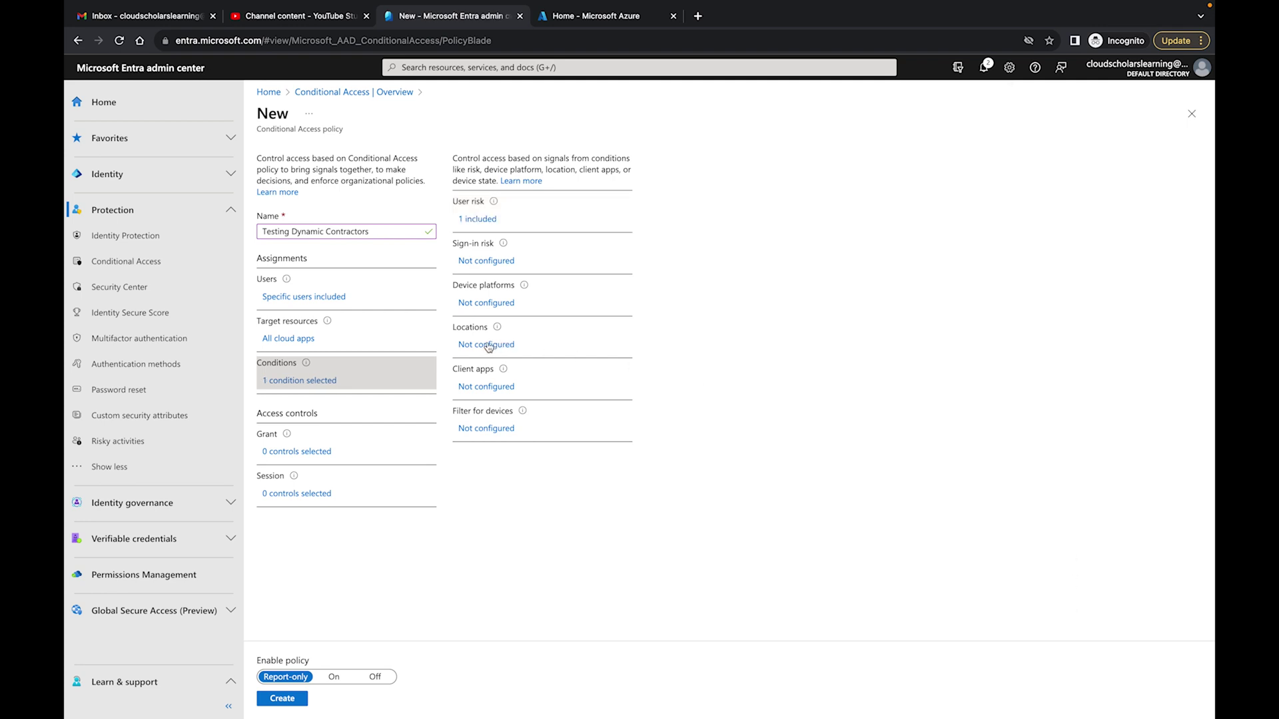
- Configure the policy's device platforms condition to include any device
left_click(482, 306)
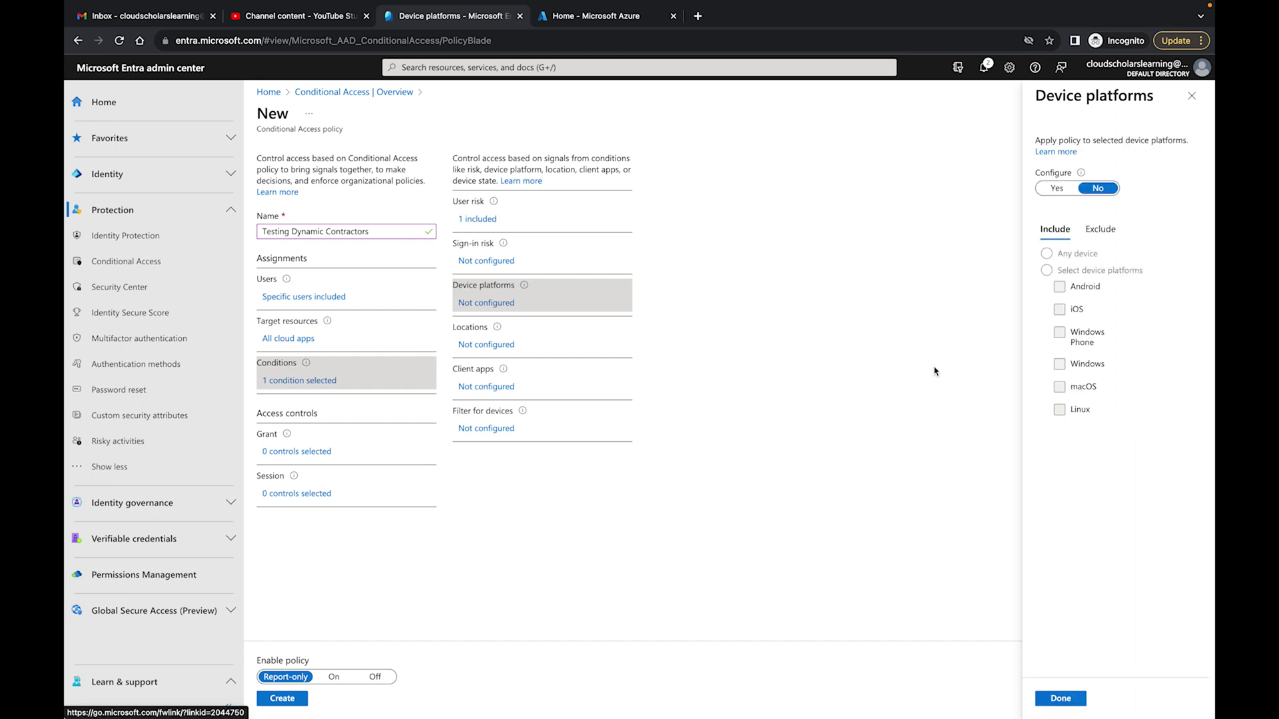
left_click(1059, 190)
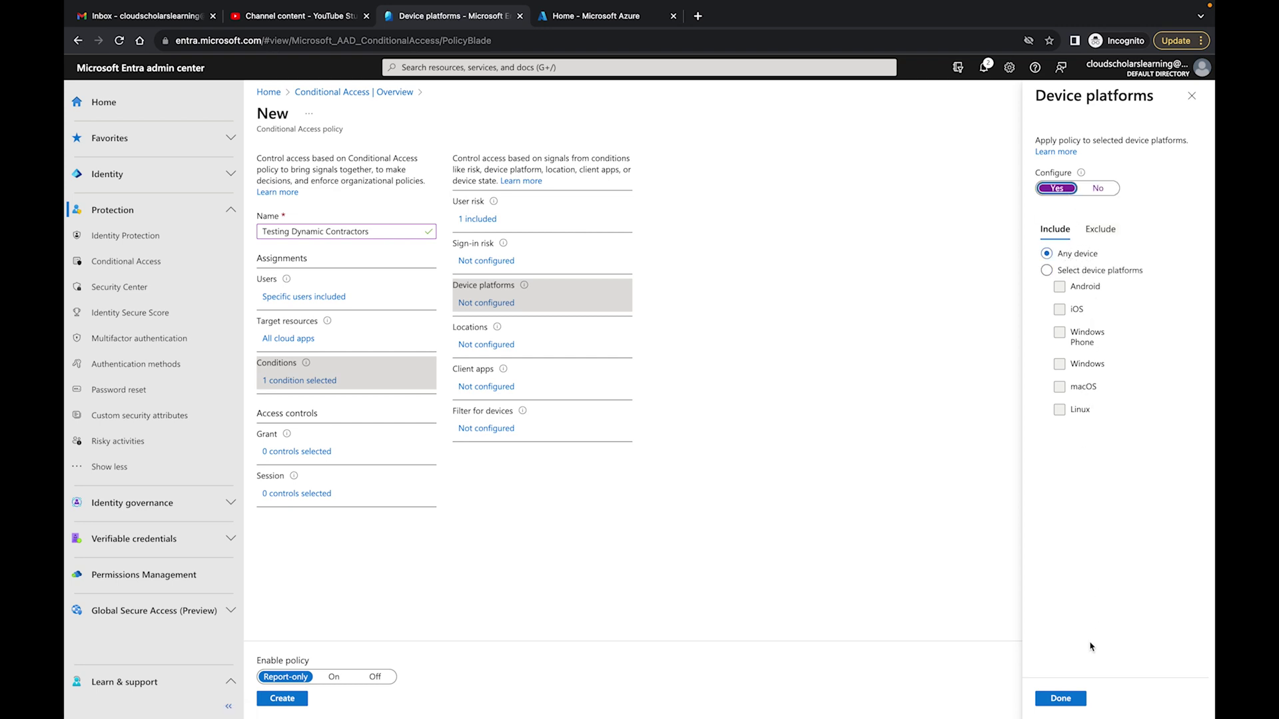
left_click(1060, 698)
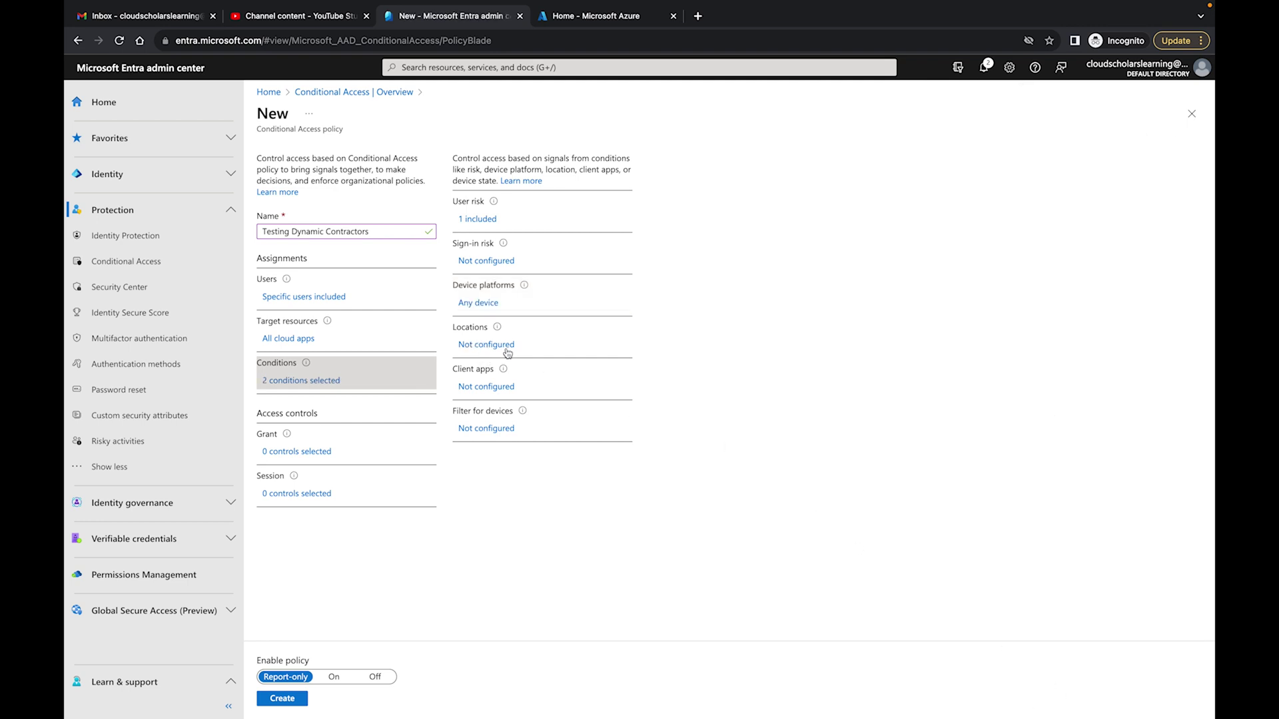
- Set the policy's grant control to grant access requiring the Phishing-resistant MFA authentication strength
left_click(303, 453)
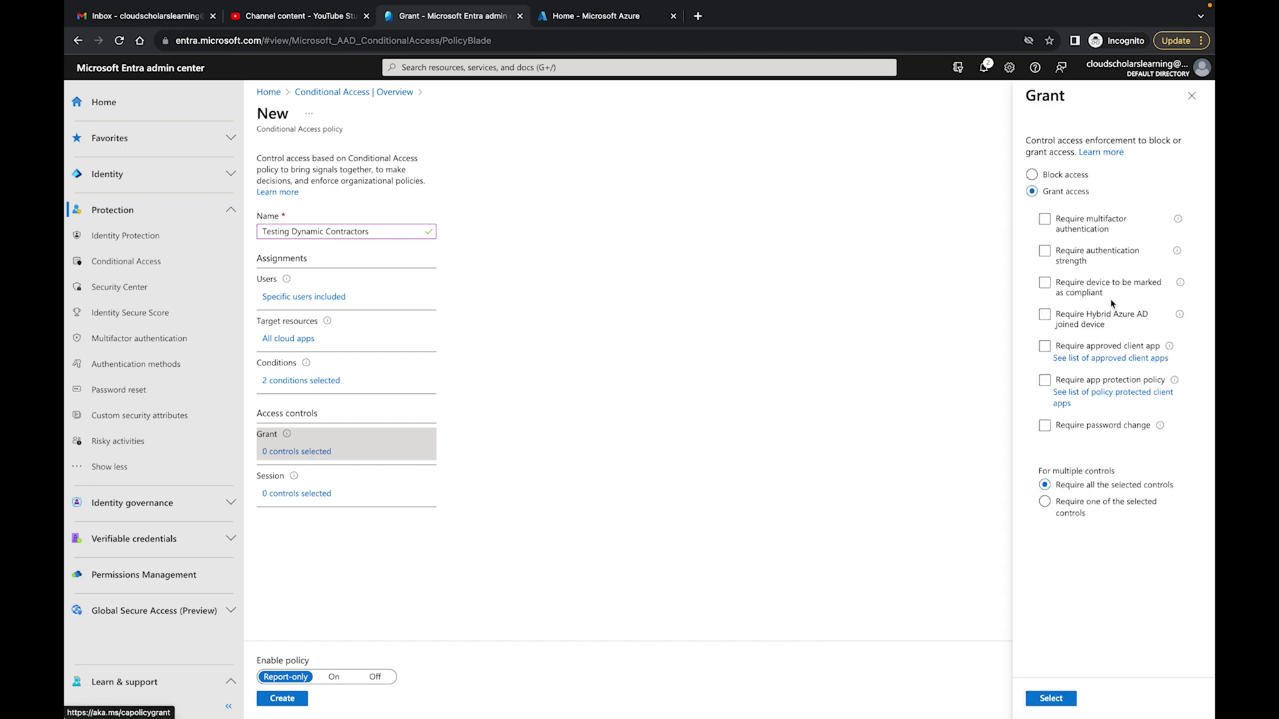
left_click(1102, 259)
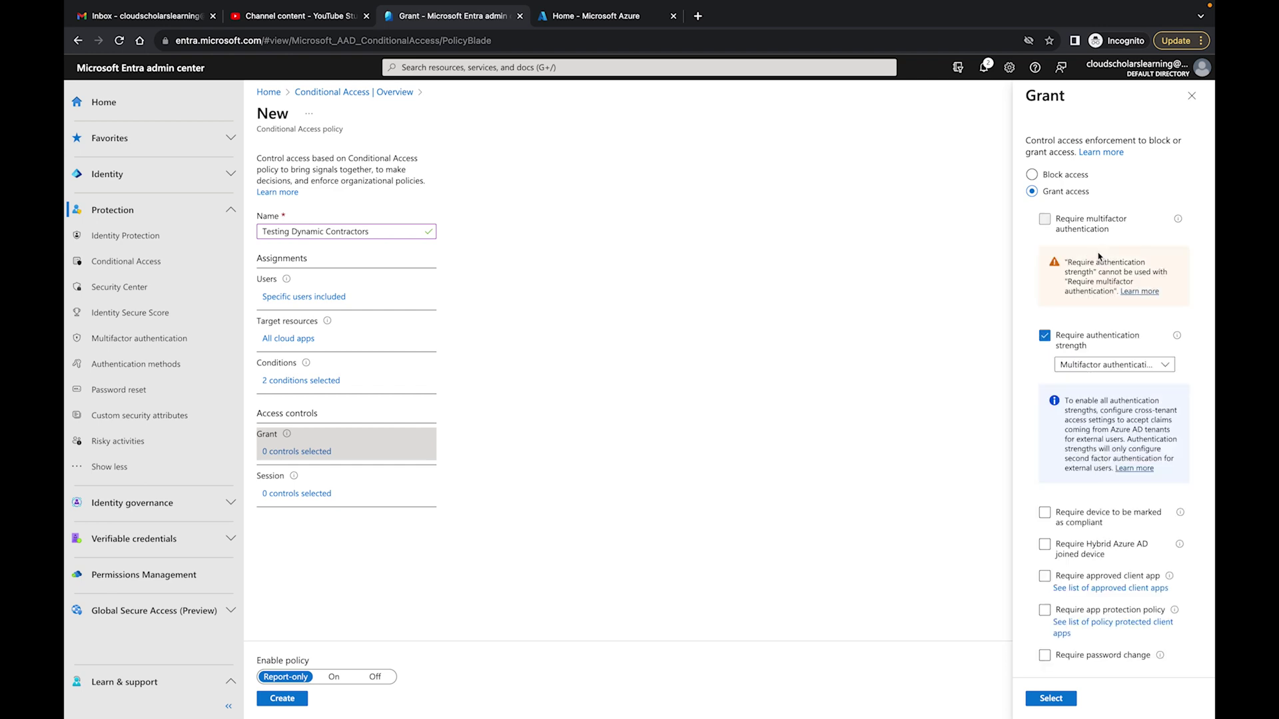
left_click(1113, 365)
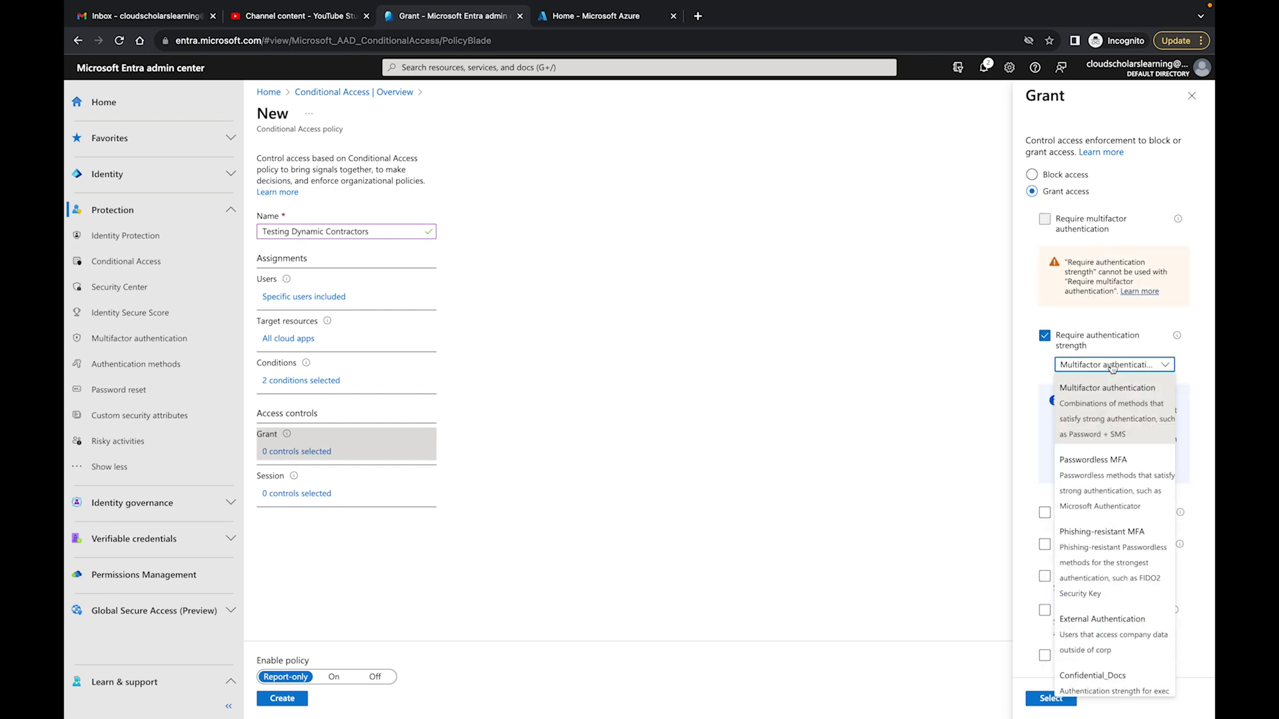
left_click(1114, 560)
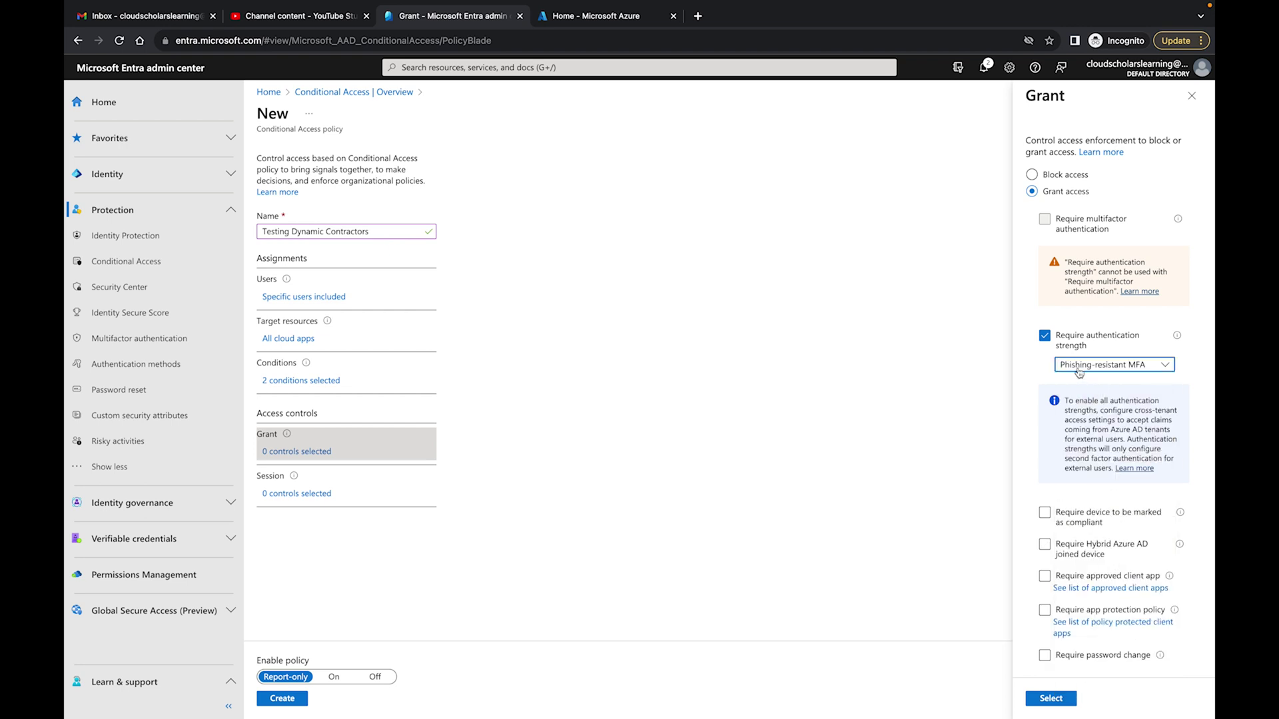
left_click(1052, 698)
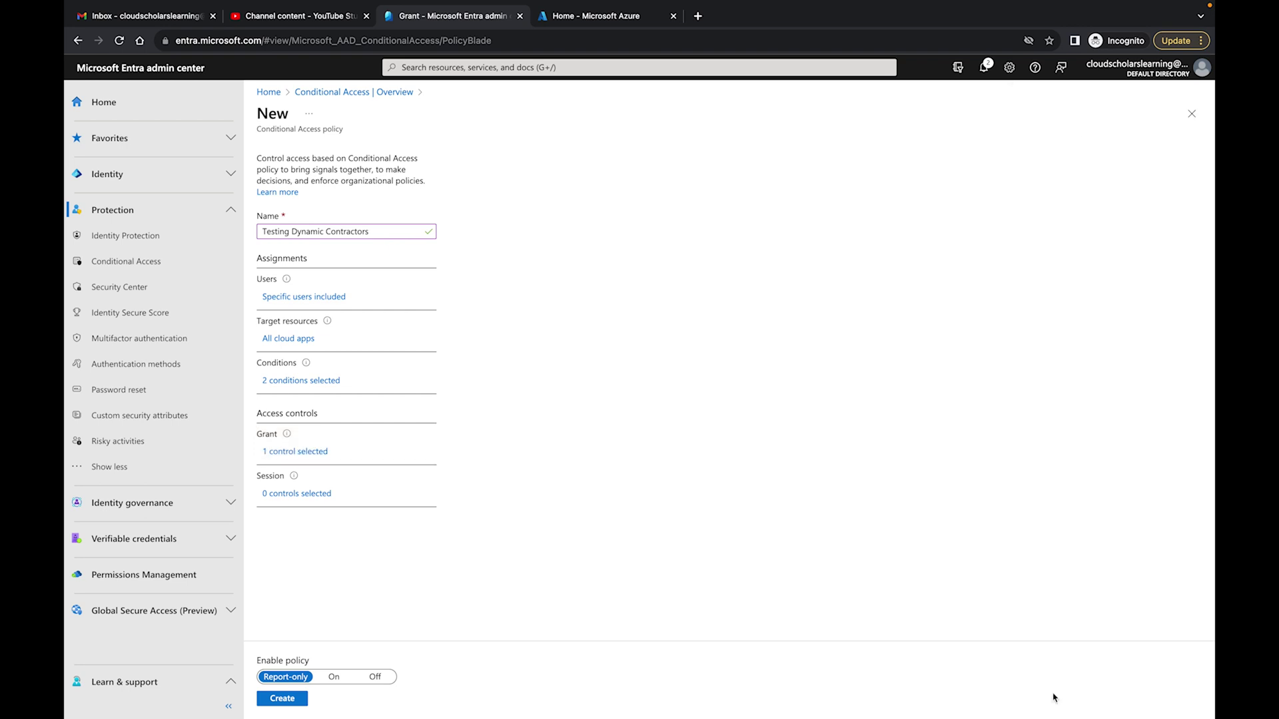
- Review the available session controls without selecting any and create the policy in report-only mode
left_click(317, 494)
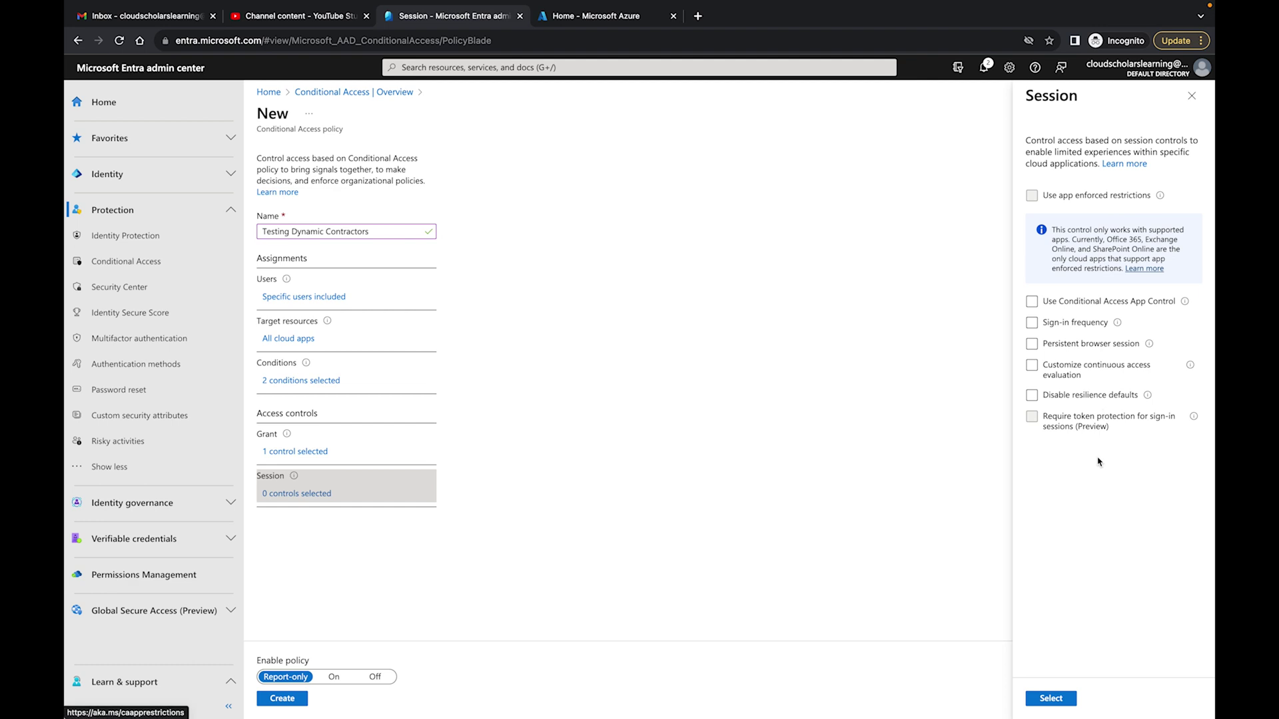
left_click(1191, 95)
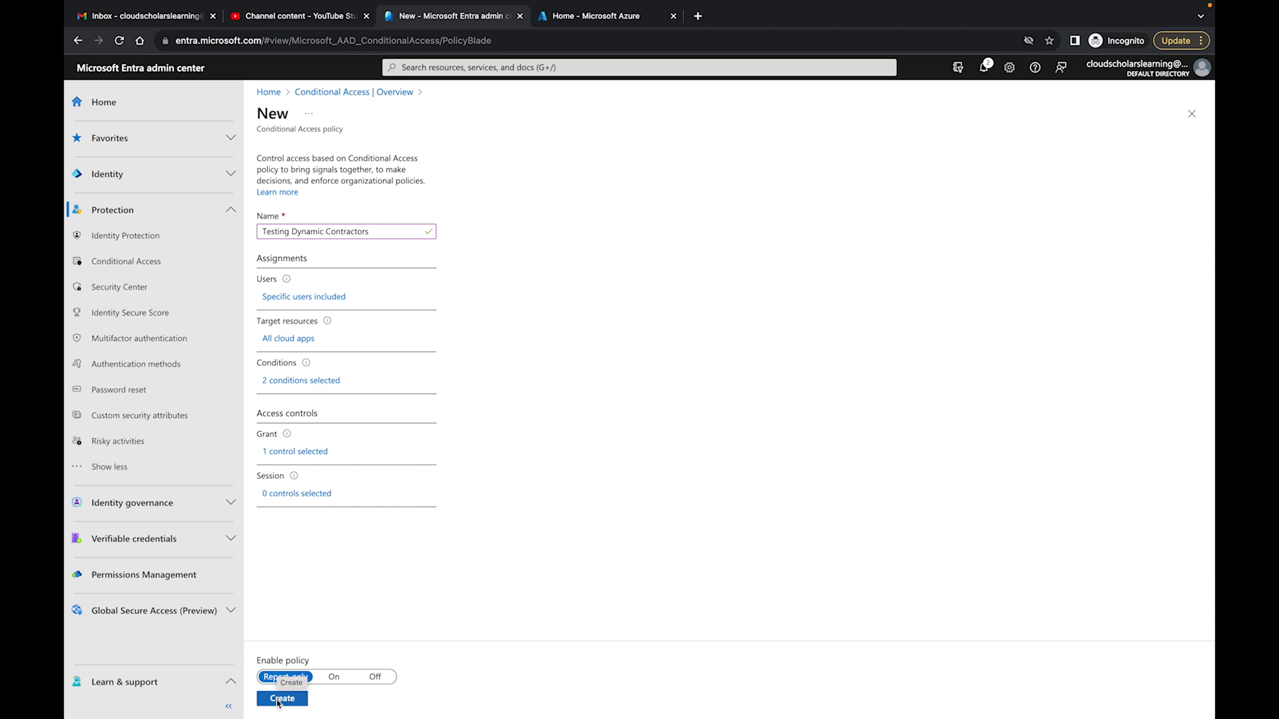
left_click(280, 699)
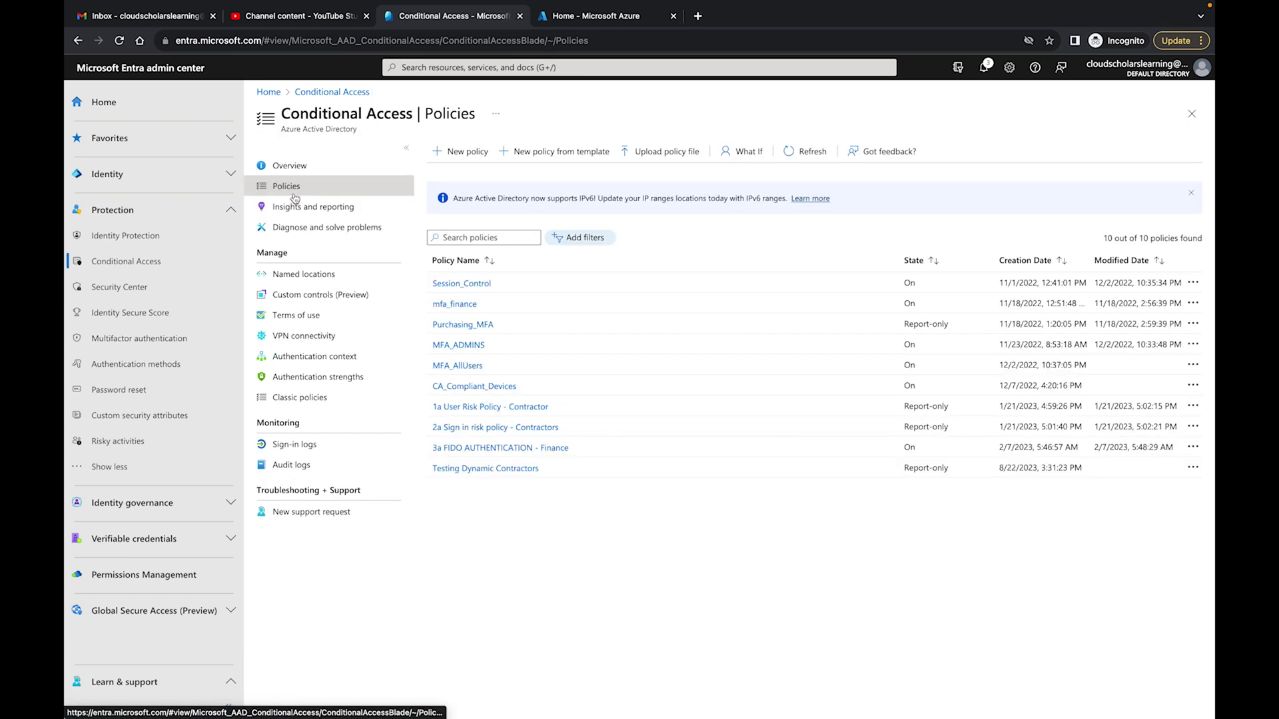